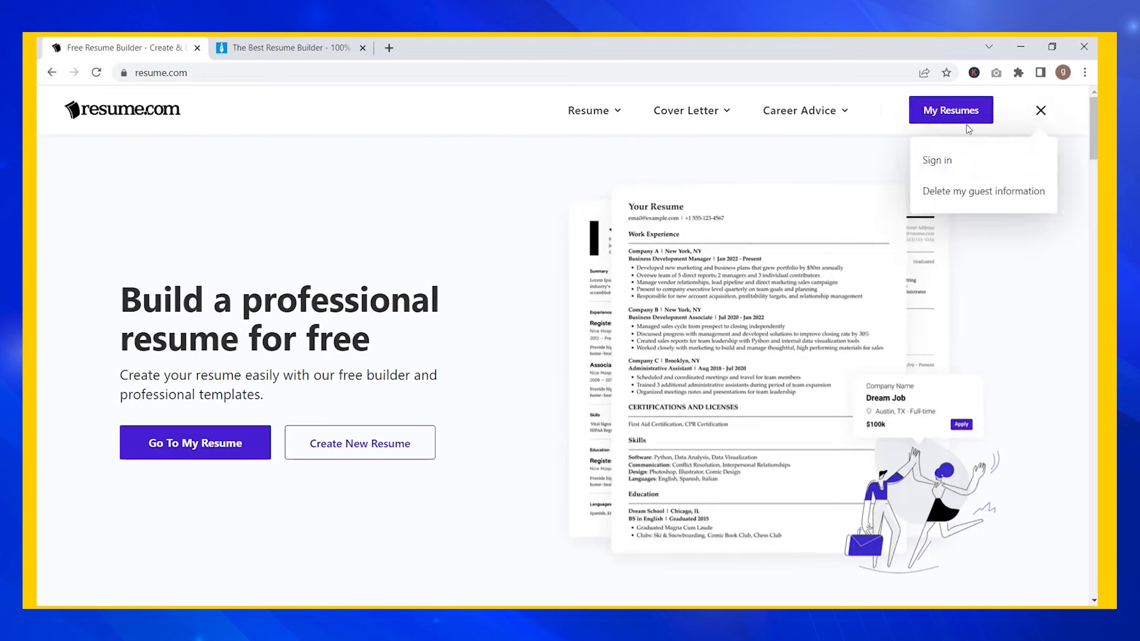
- Show the My Resumes account options, Sign in and Delete my guest information
left_click(938, 161)
- Sign in with Indeed, switching away from the remembered account, to reach the dashboard
left_click(696, 373)
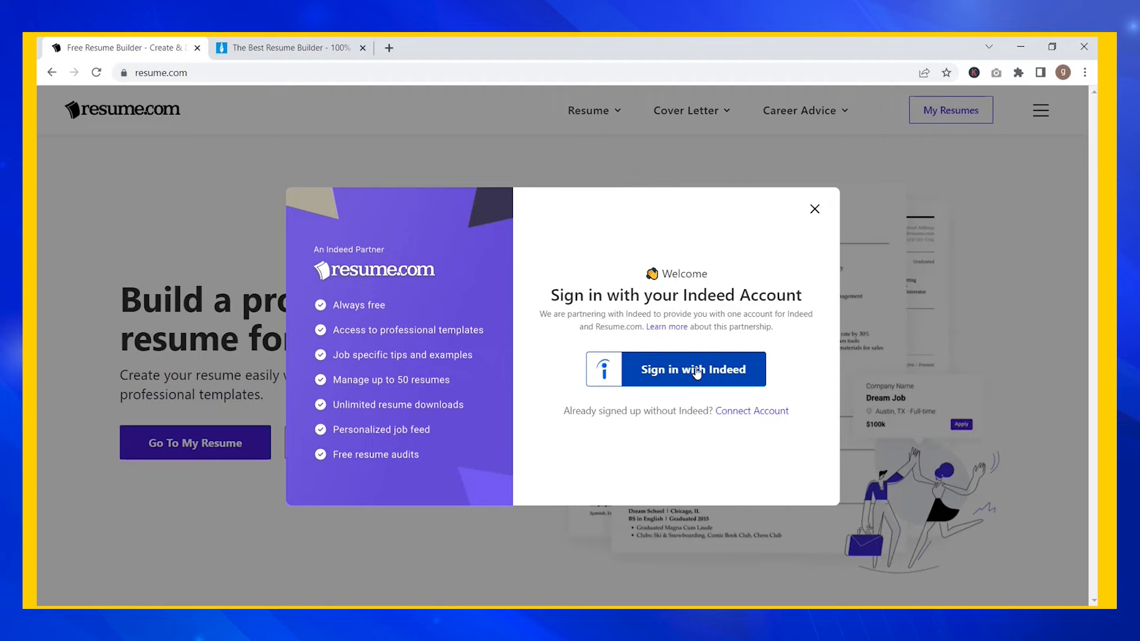
left_click(696, 373)
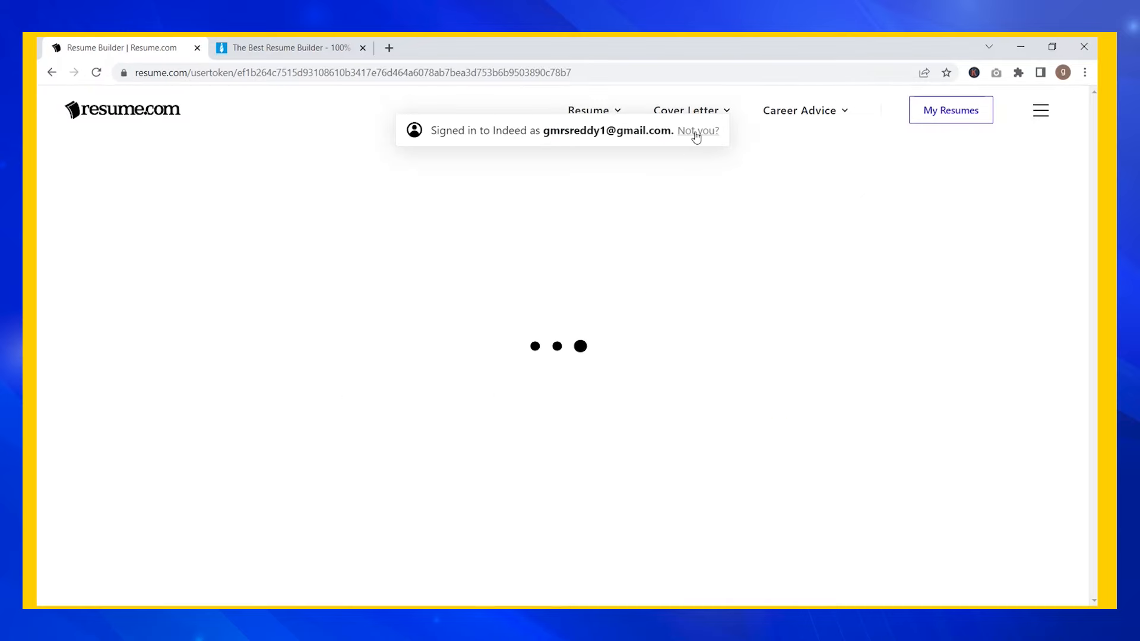
left_click(696, 132)
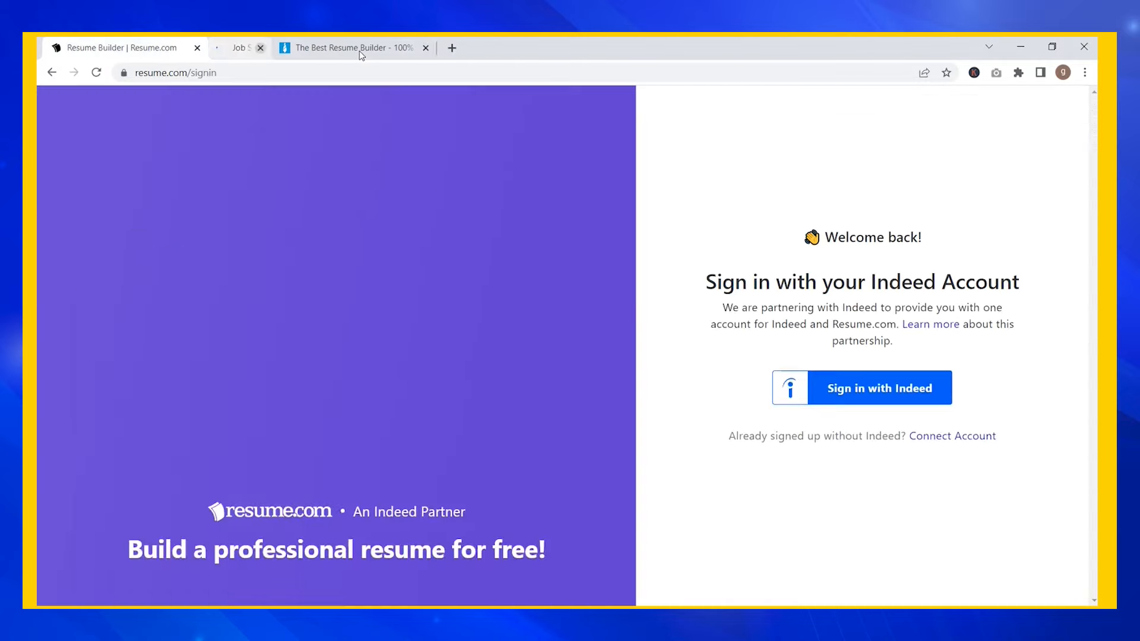
left_click(898, 429)
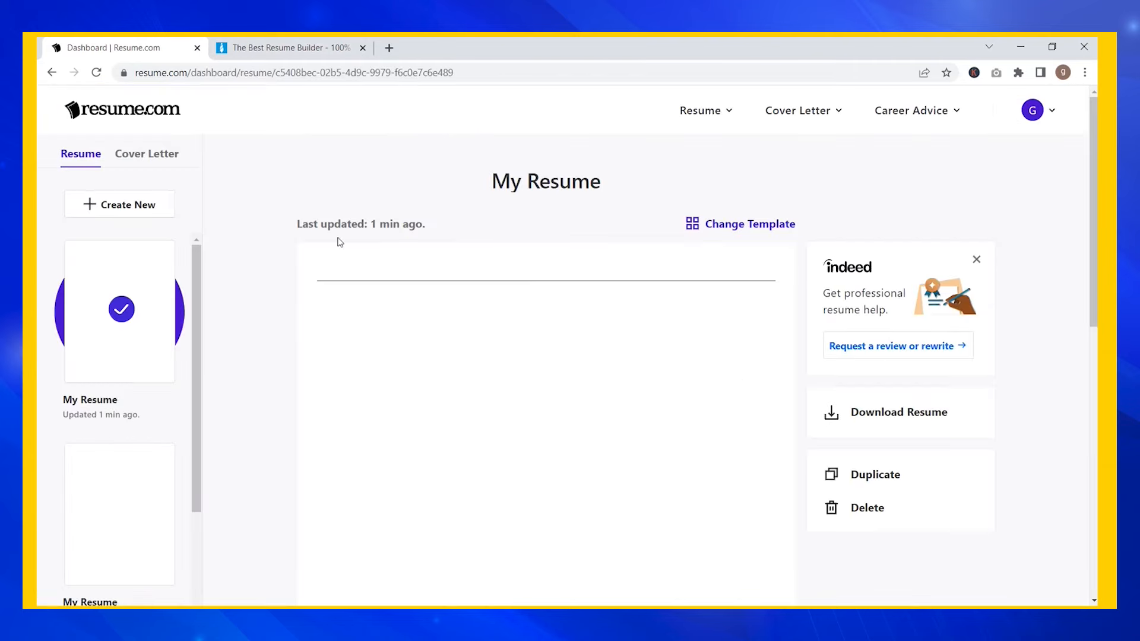
- Go to the resume builder and apply the Terra design from the template list
mouse_move(700, 110)
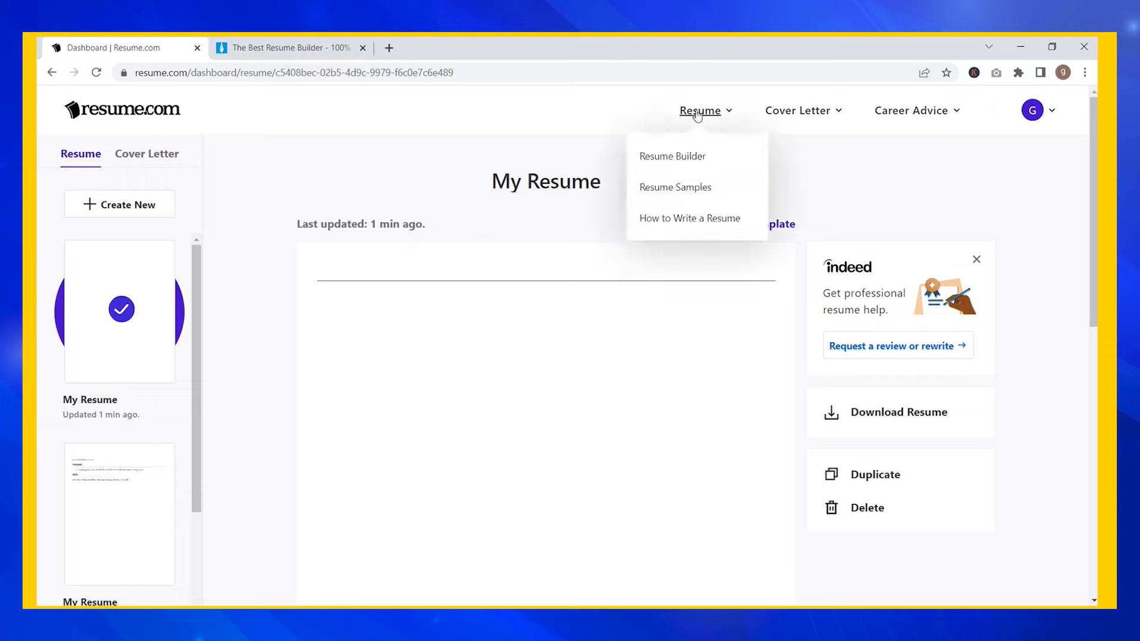
left_click(682, 150)
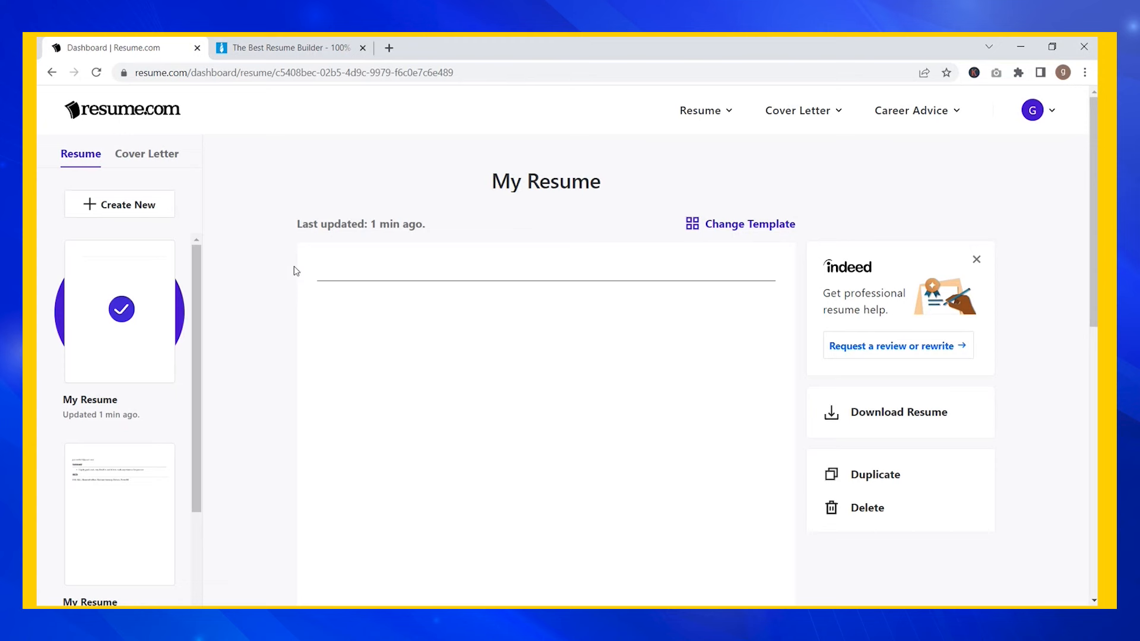
left_click(723, 225)
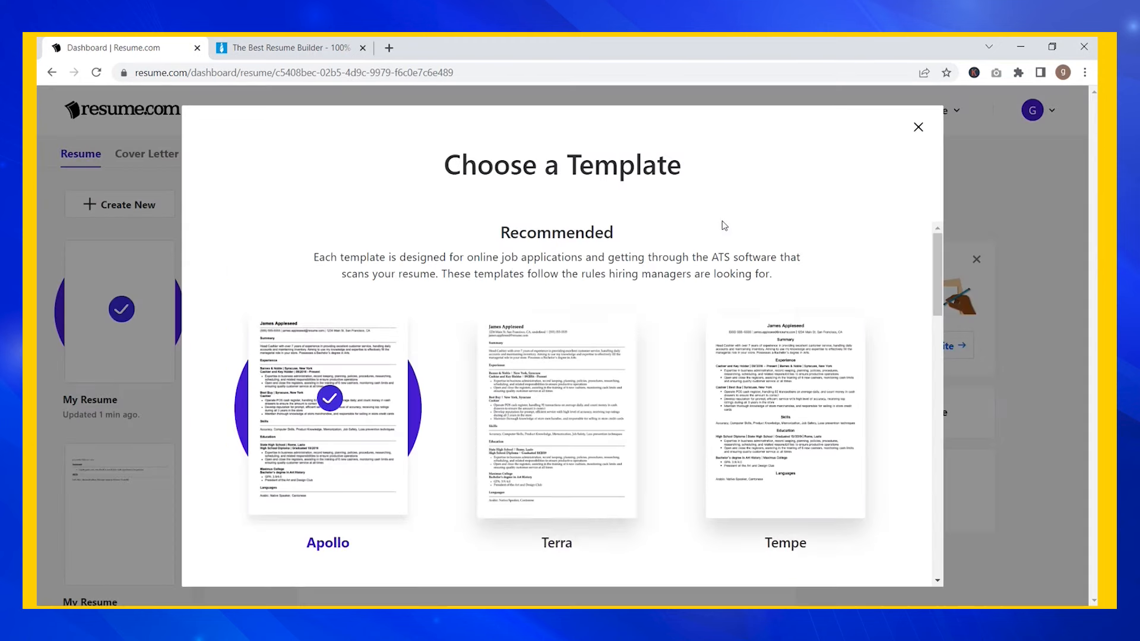
scroll(681, 485, "down", 2)
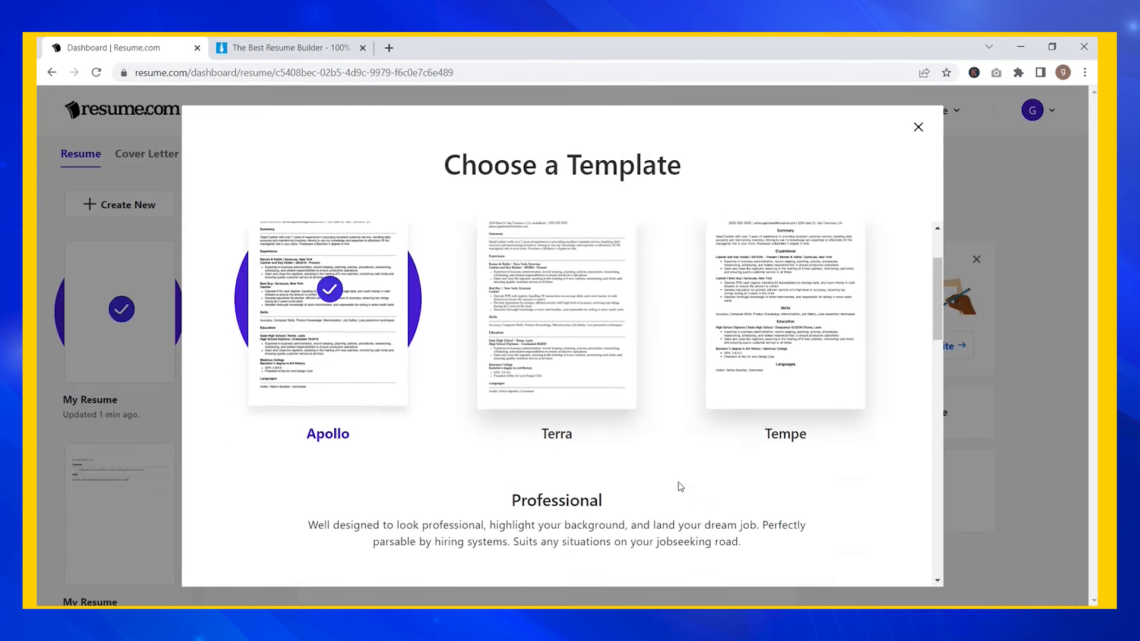
scroll(681, 485, "up", 2)
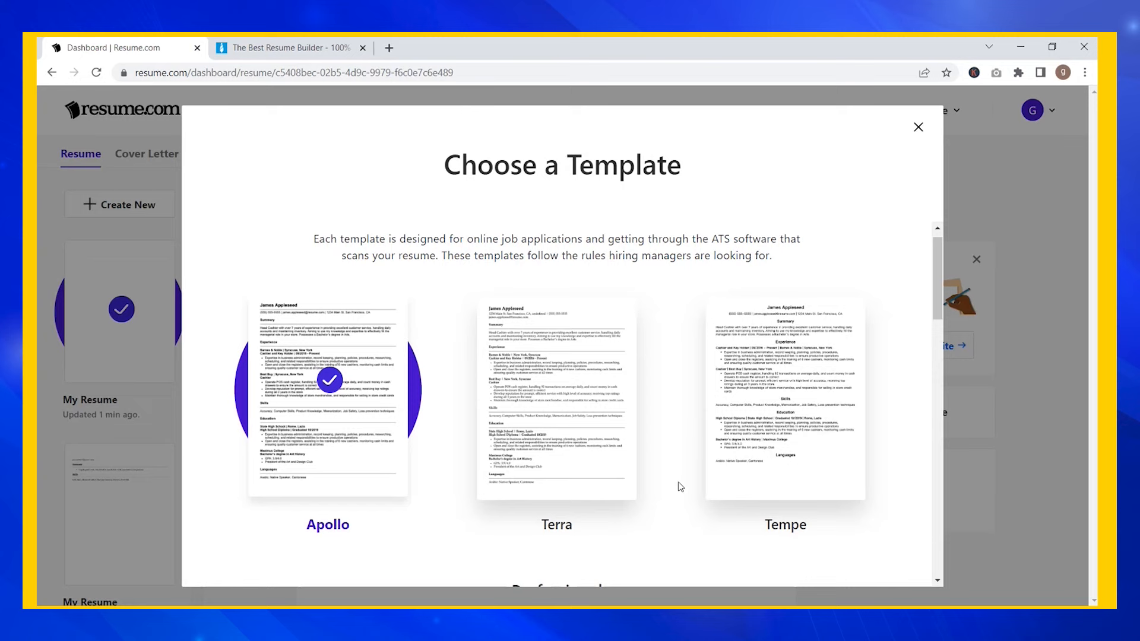
scroll(680, 487, "down", 5)
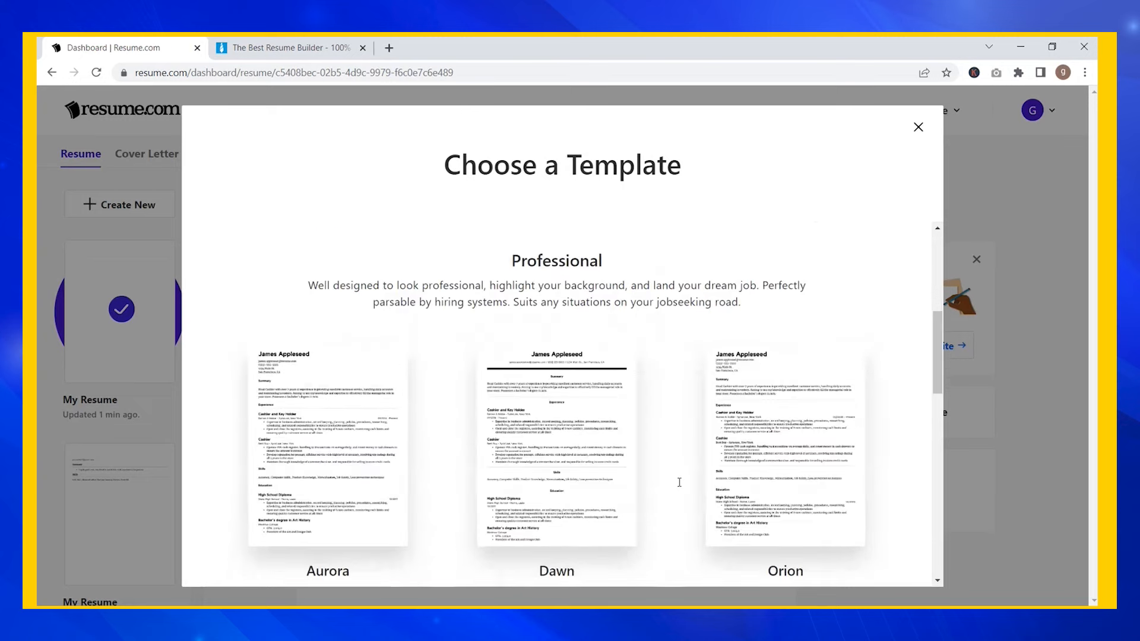
scroll(679, 482, "down", 3)
scroll(681, 486, "up", 5)
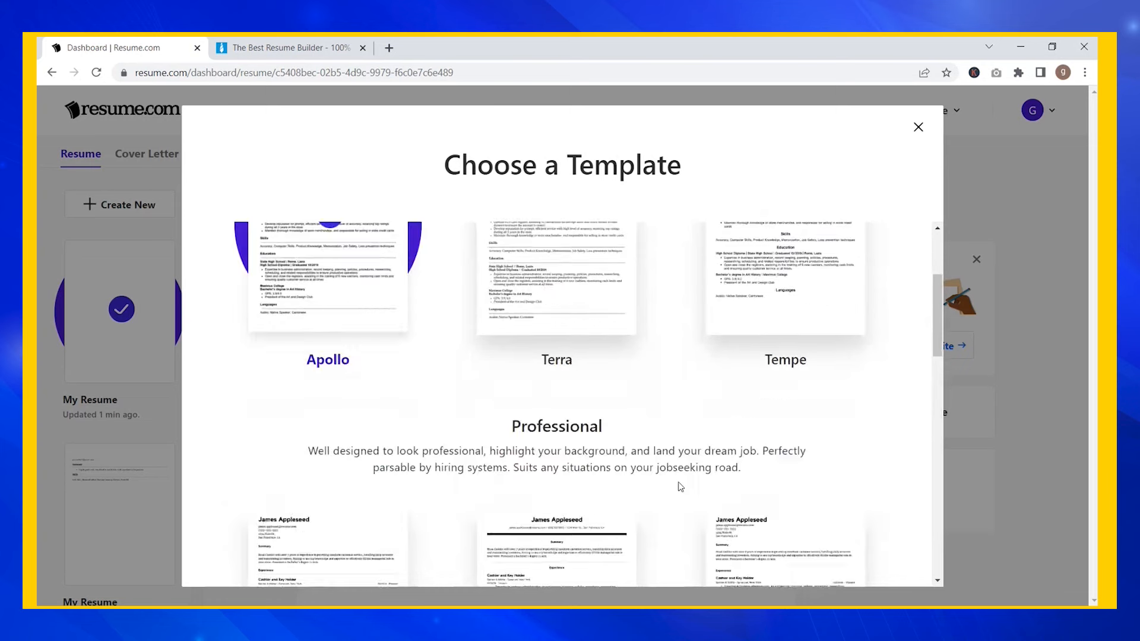
scroll(679, 486, "up", 3)
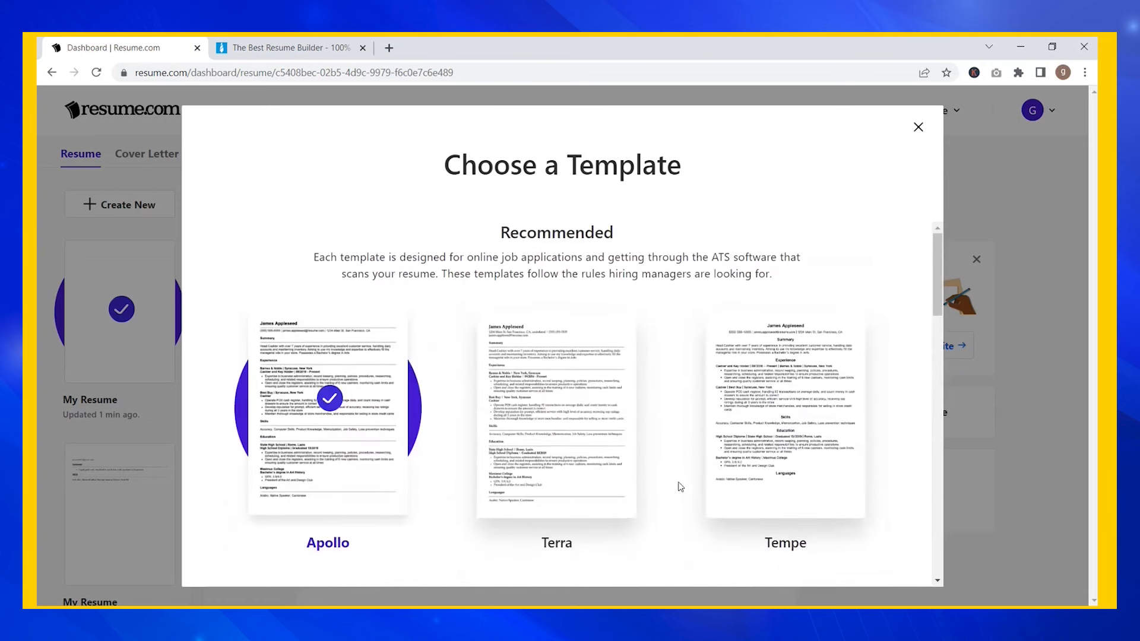
left_click(571, 444)
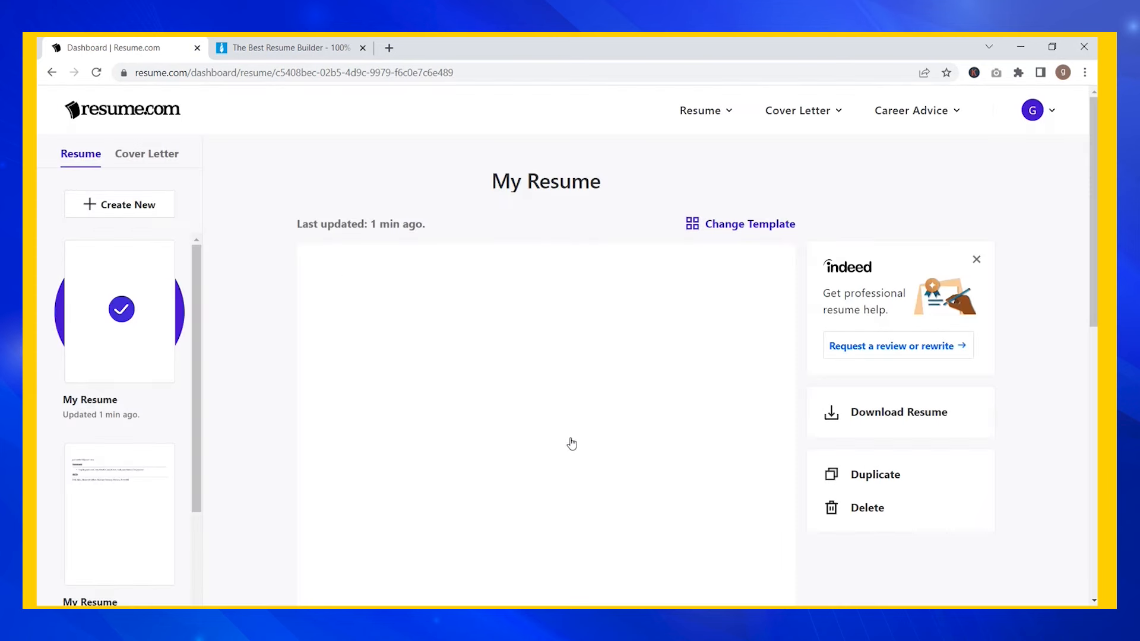
left_click(571, 444)
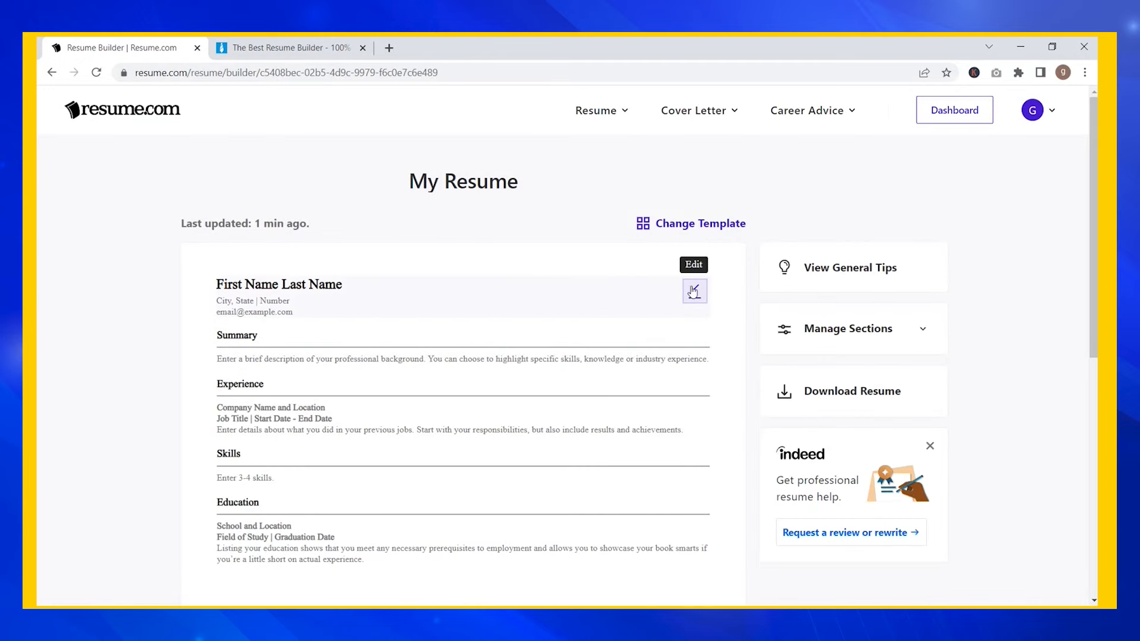
- Enter the candidate's first name, last name, e-mail and phone number in Contact Info
left_click(694, 293)
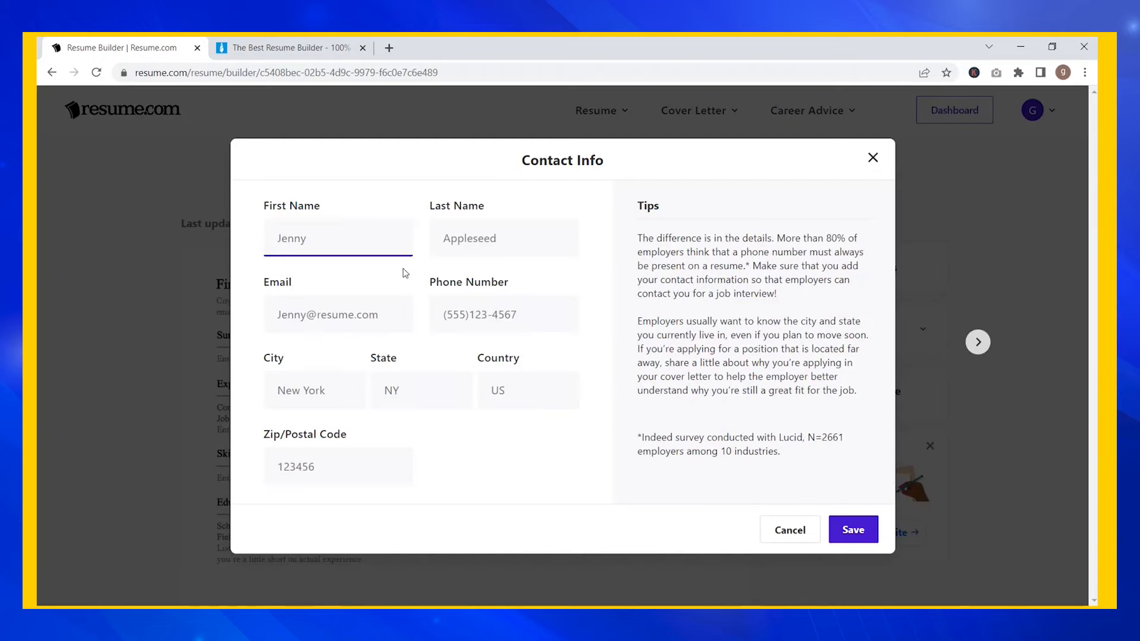
type("Aditya")
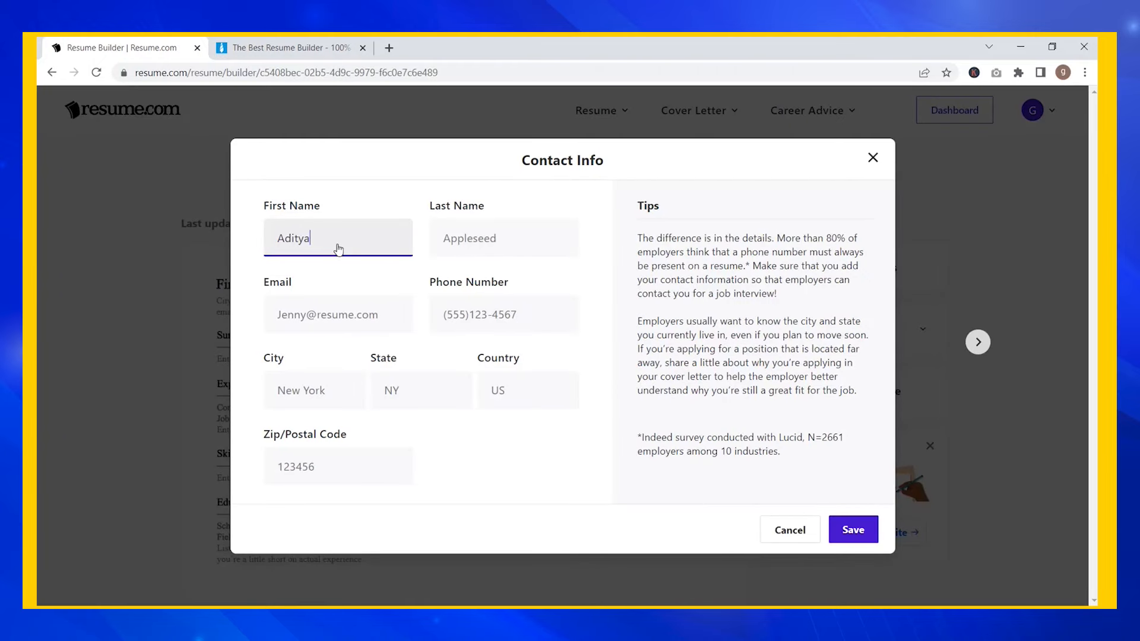
key("Tab")
type("R")
key("Tab")
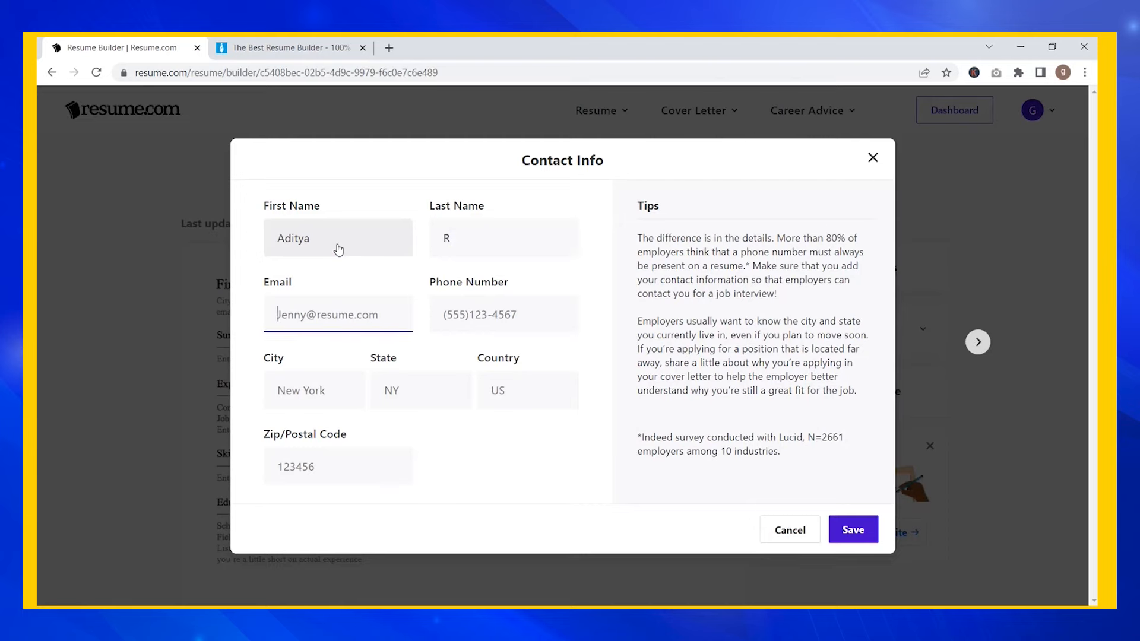
type("g")
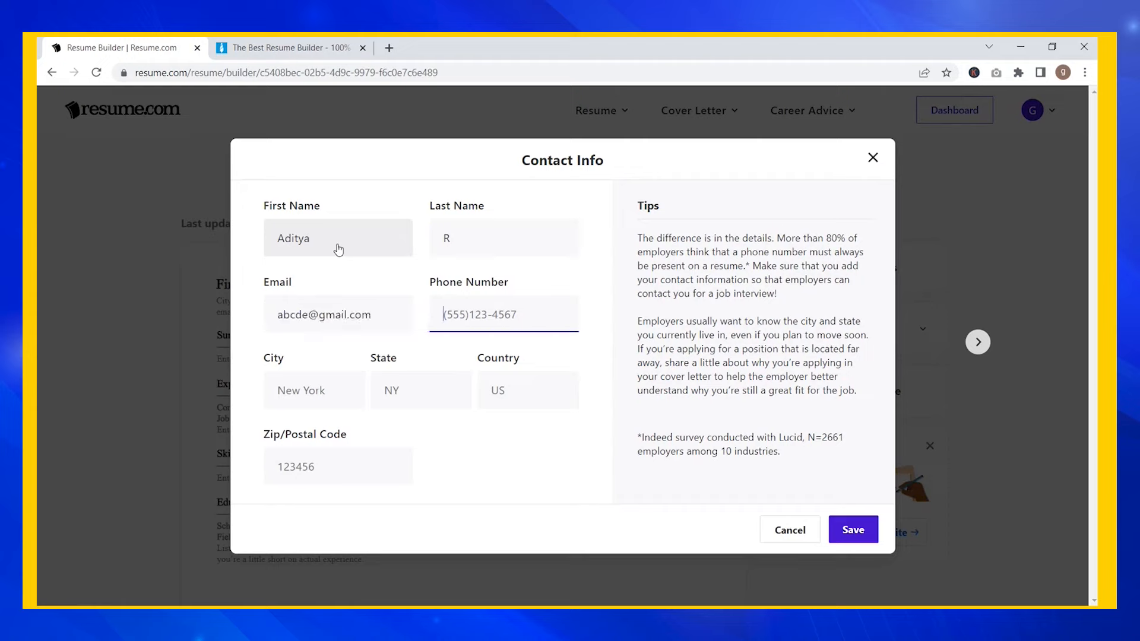
type("+91")
- Fill in the candidate's city, state, country and postal code, then save the header
key("Tab")
type("Hyderabad")
key("Tab")
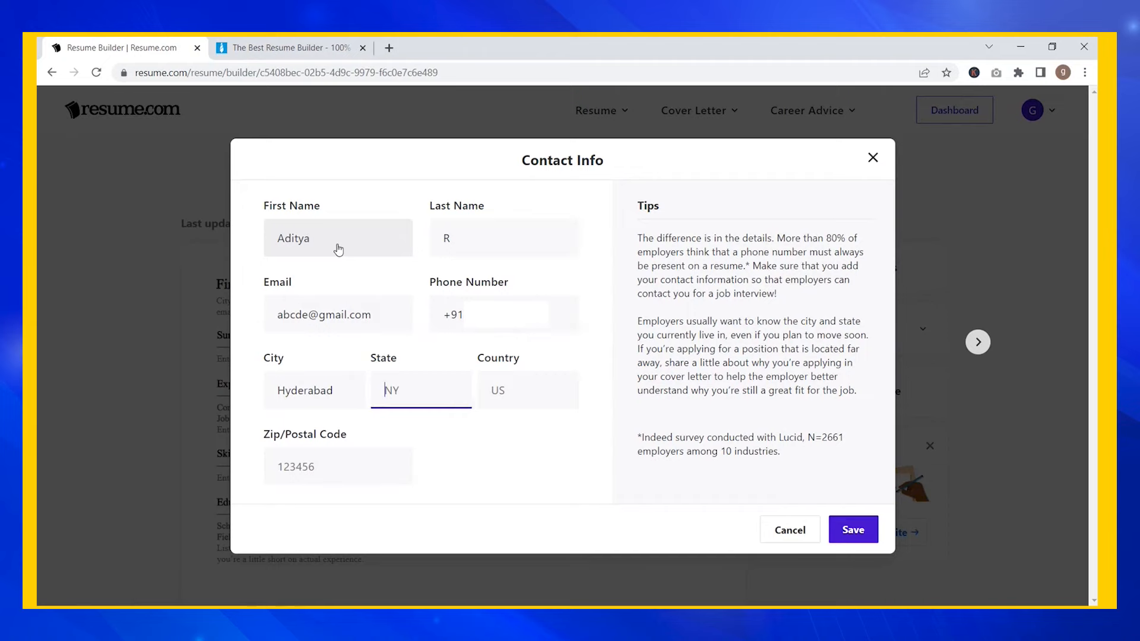
type("TS")
key("Tab")
type("IND")
key("Tab")
type("123456")
scroll(529, 386, "down", 1)
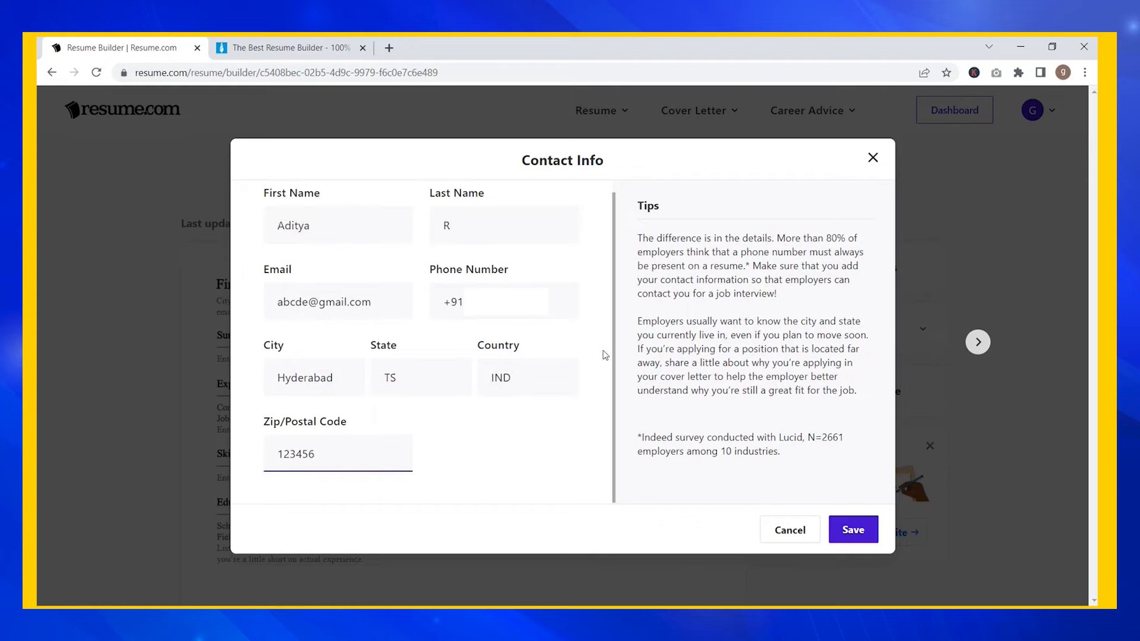
scroll(575, 315, "up", 1)
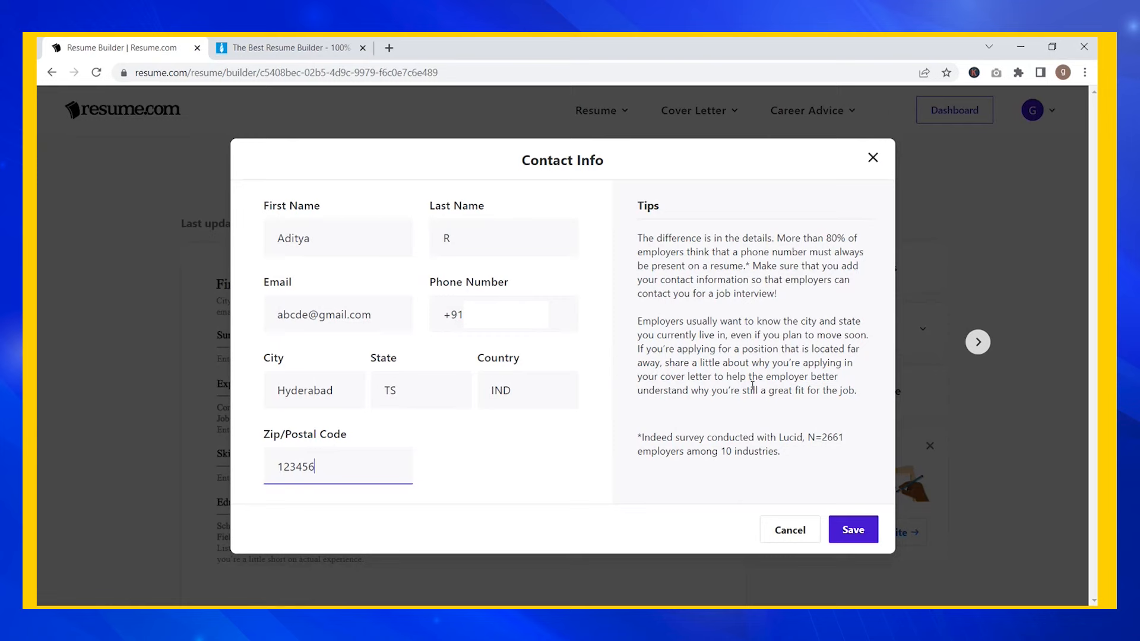
left_click(852, 532)
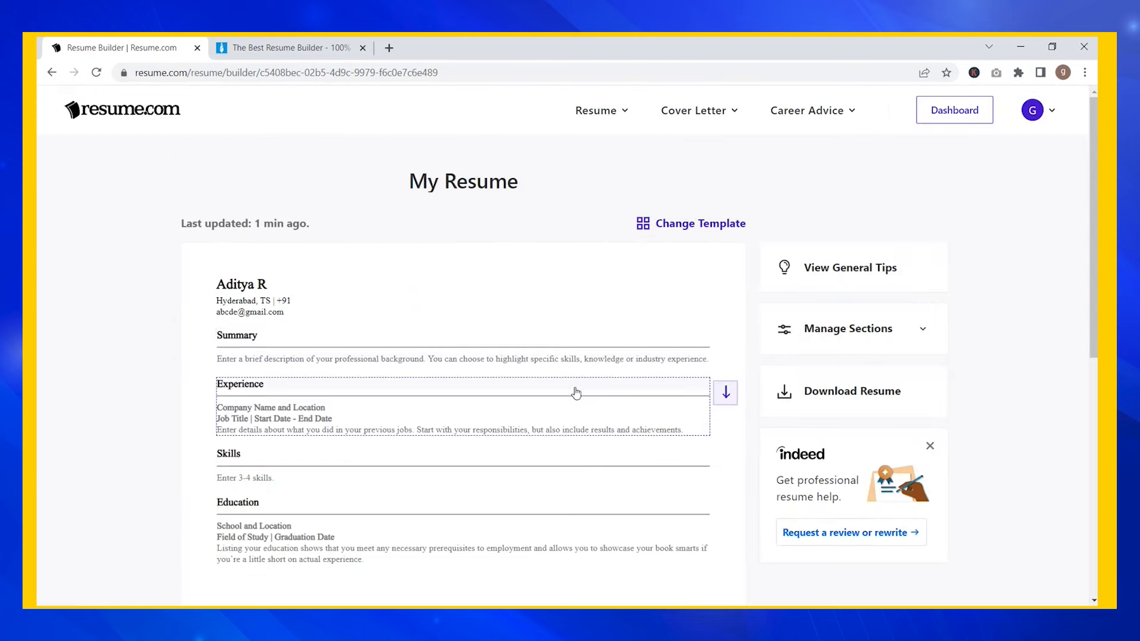
- Add the registered-nurse and shift-manager example bullets to Summary, save, and open Experience
left_click(695, 364)
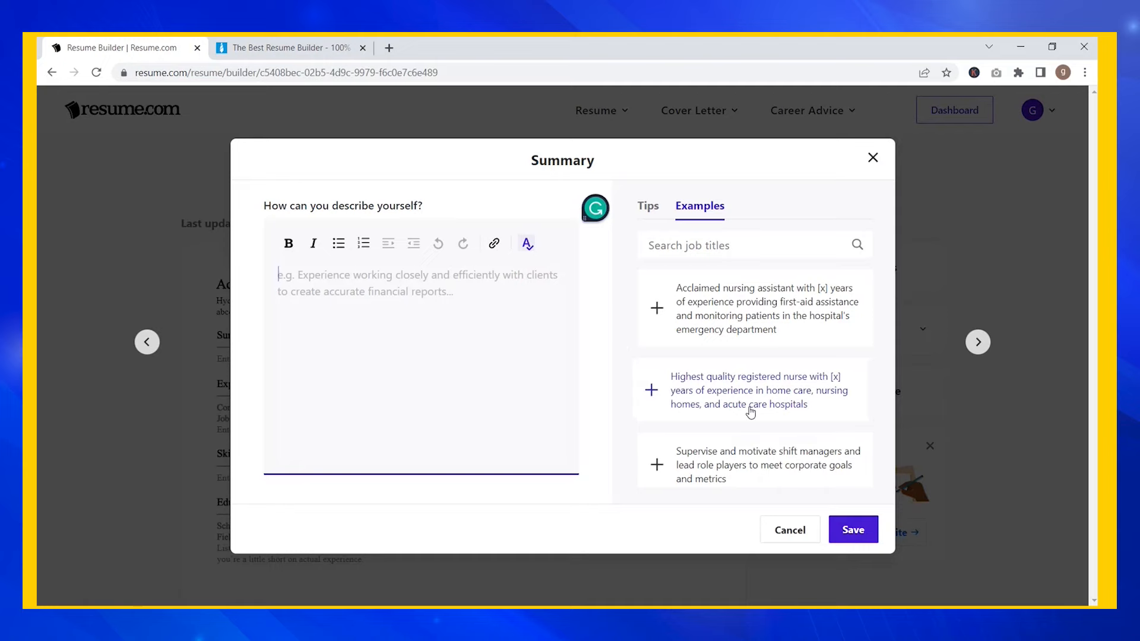
scroll(751, 411, "down", 3)
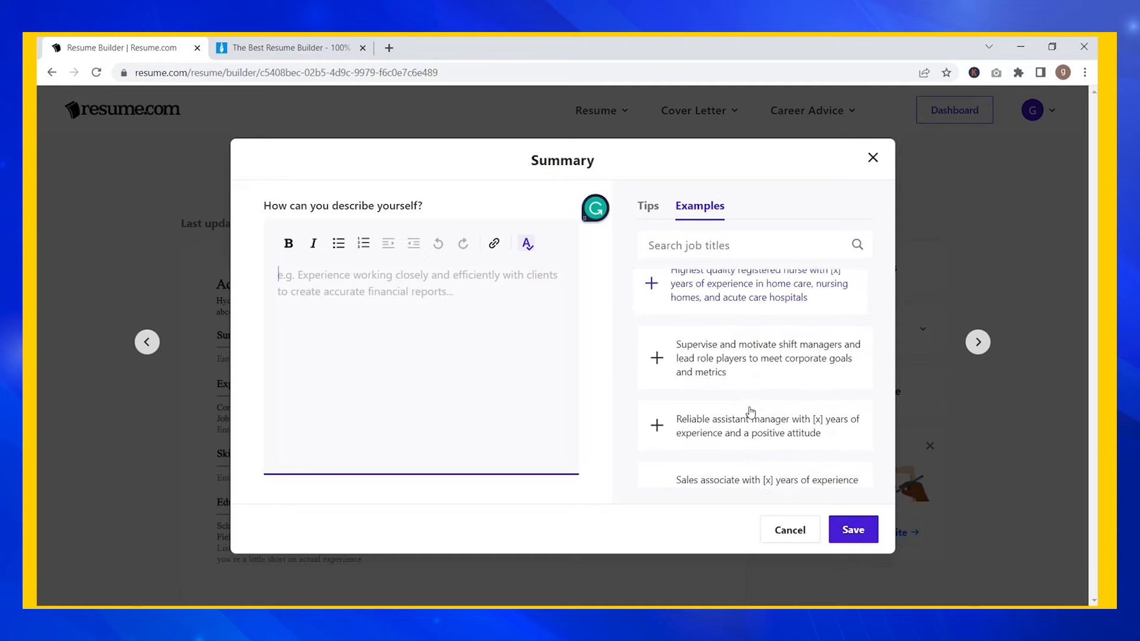
scroll(751, 411, "up", 3)
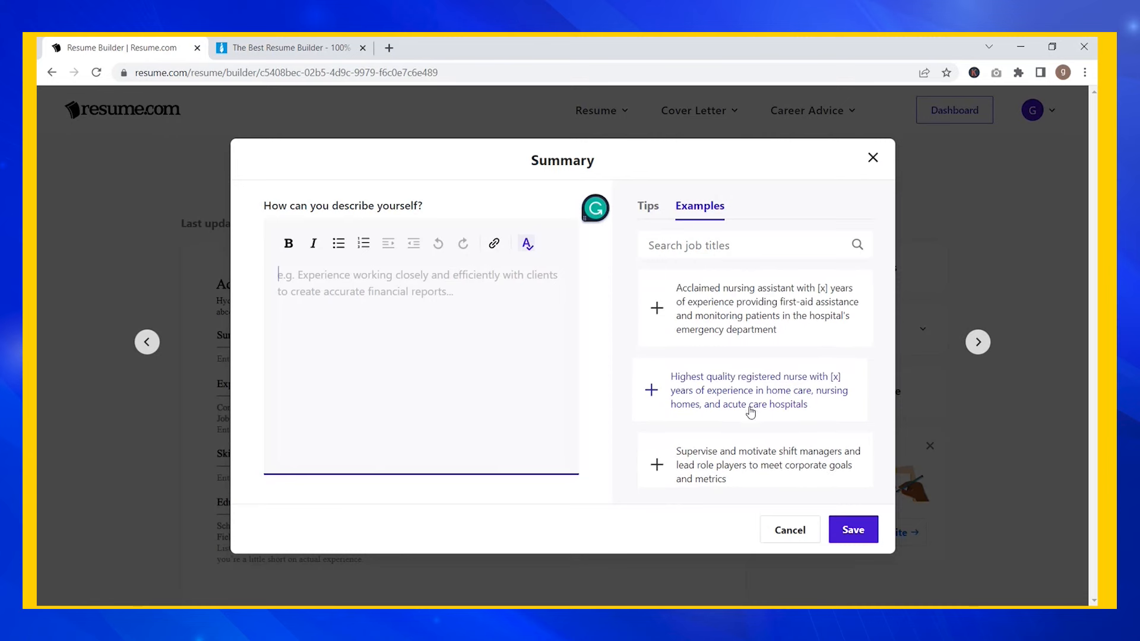
left_click(646, 209)
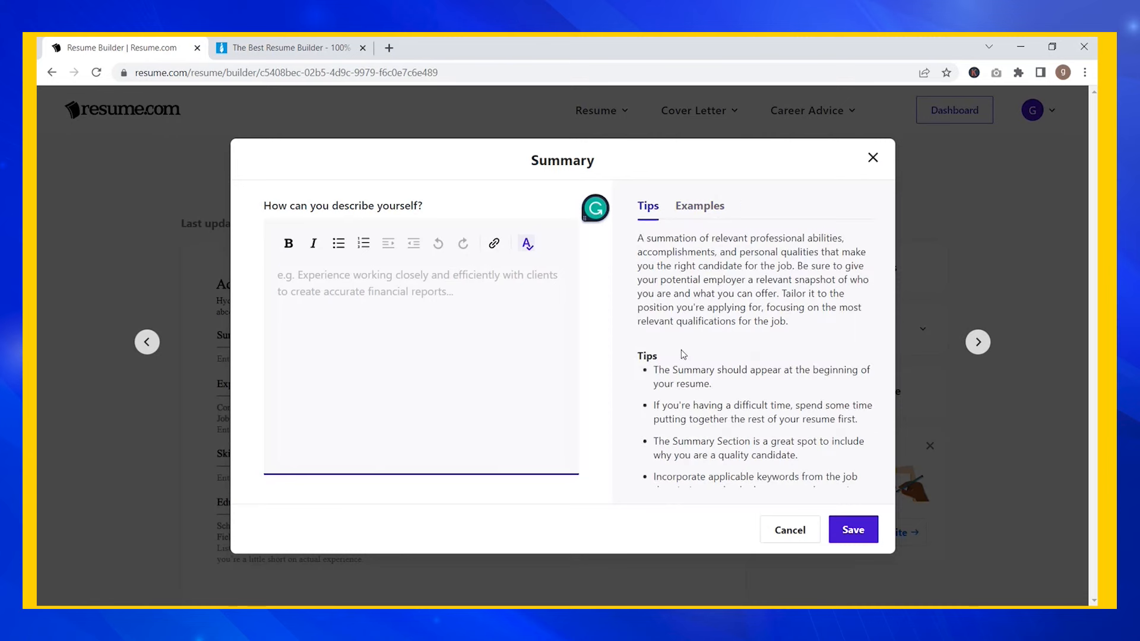
scroll(704, 378, "down", 3)
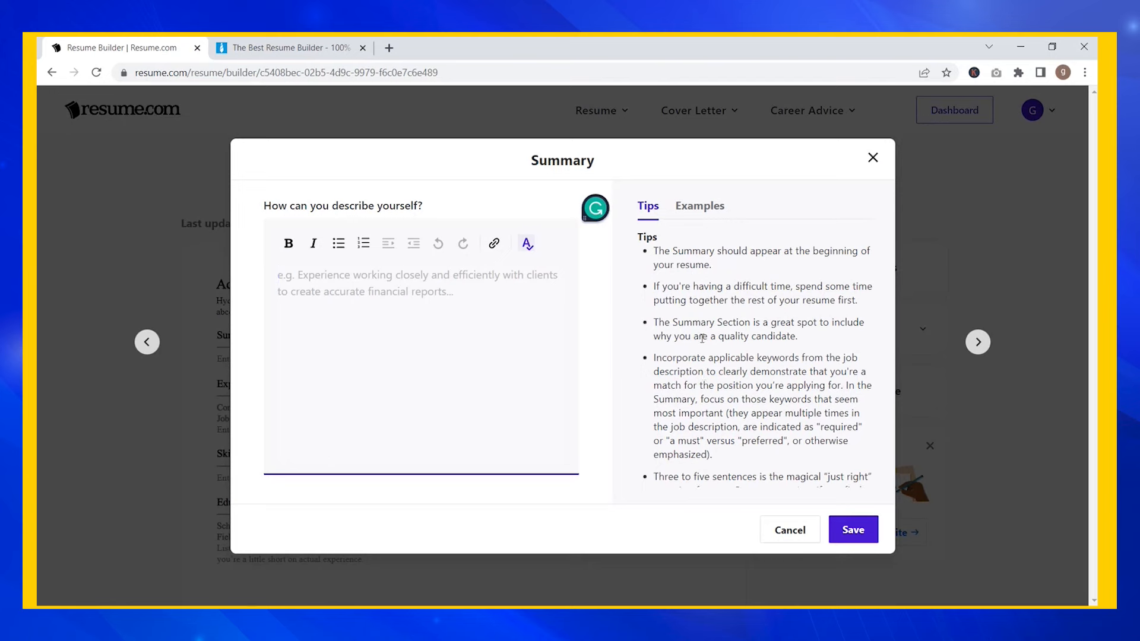
left_click(700, 214)
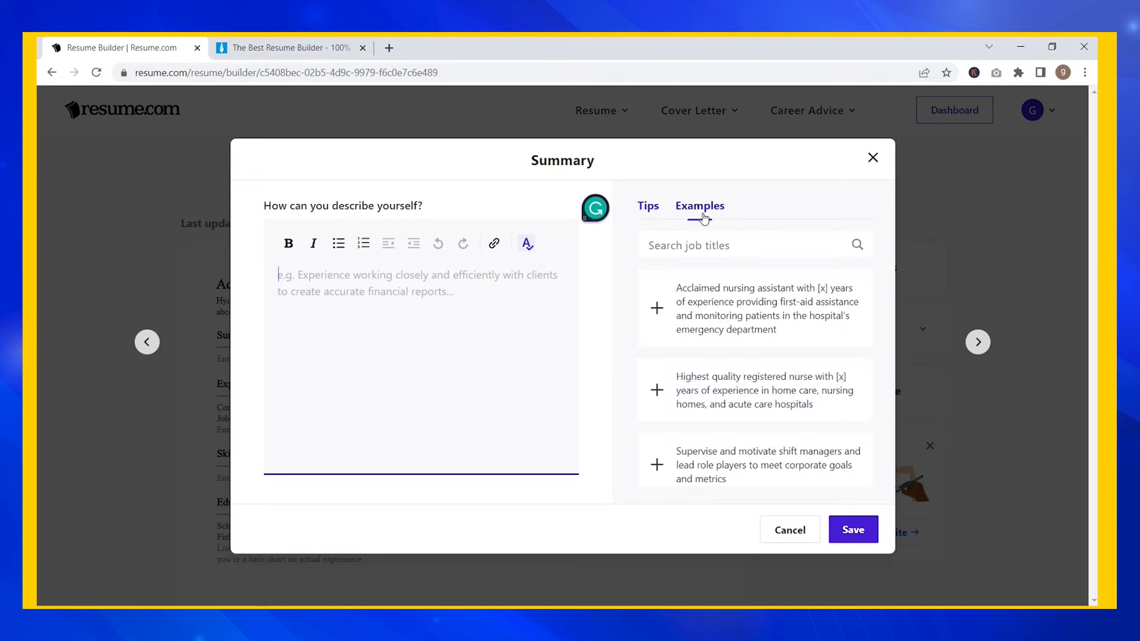
left_click(652, 394)
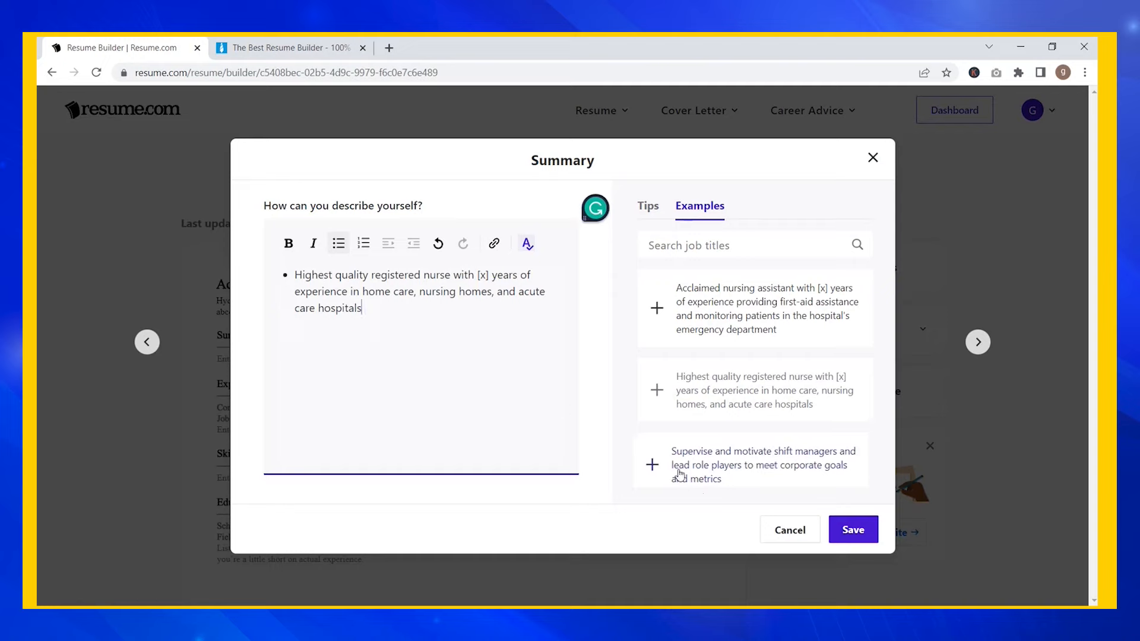
left_click(655, 465)
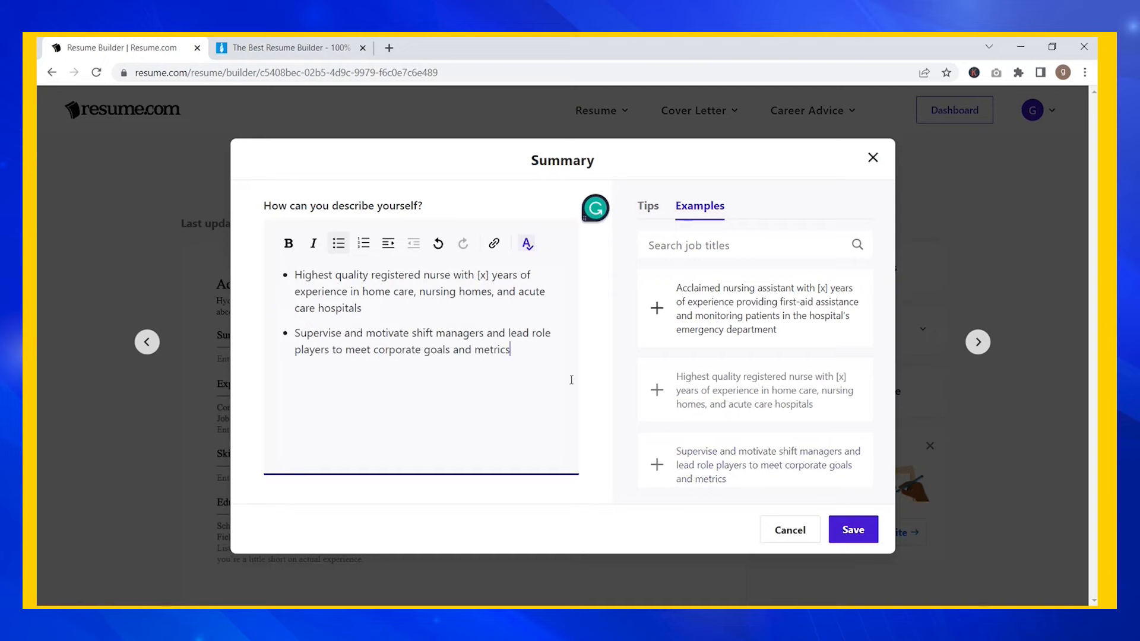
left_click(850, 530)
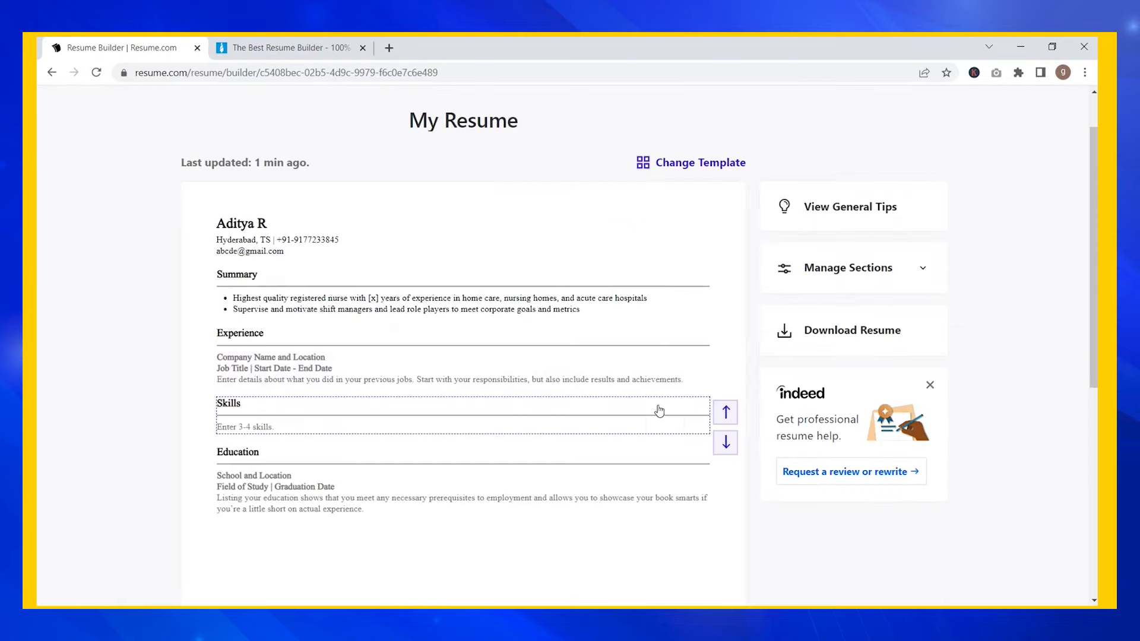
left_click(693, 369)
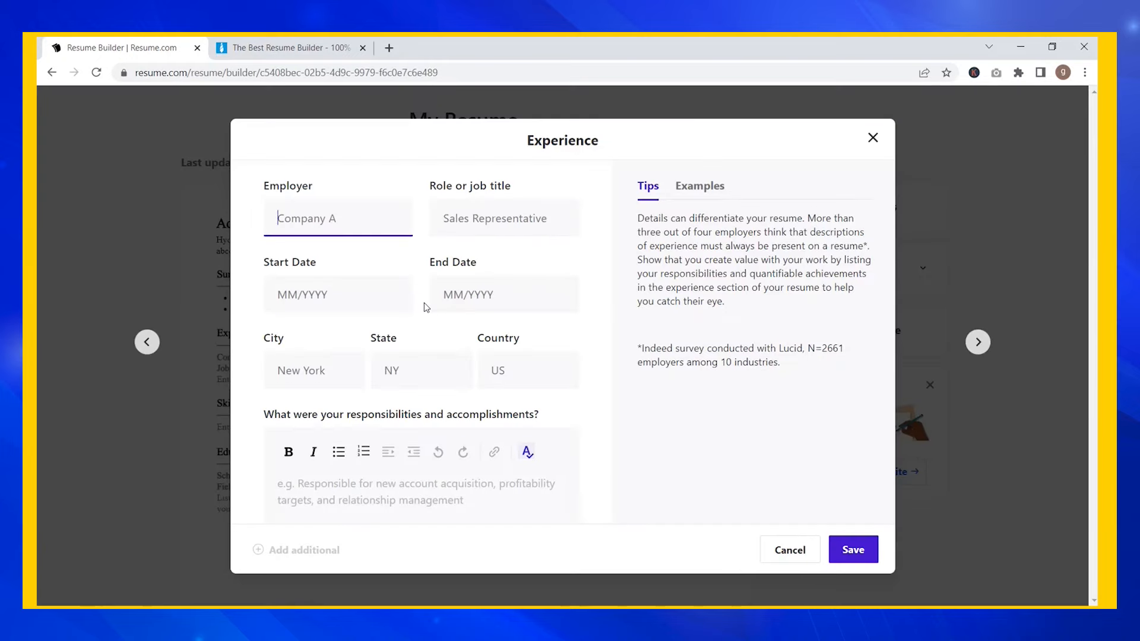
- Search examples for Data Analyst and enter employer ABC with job title Data Analyst
left_click(690, 187)
left_click(696, 229)
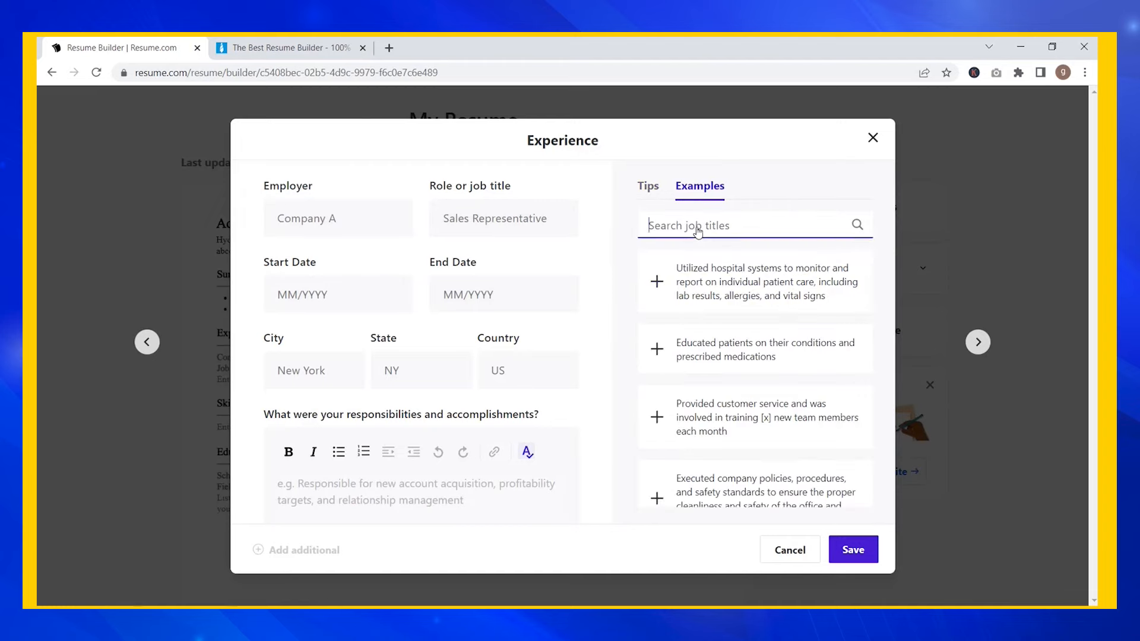
type("Data A")
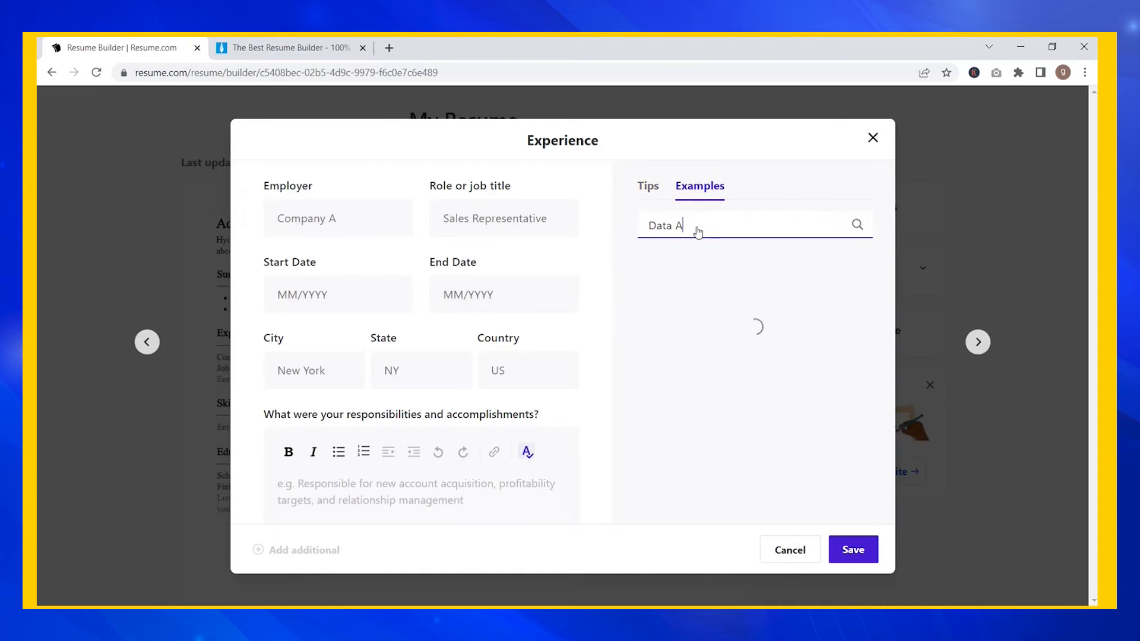
type("nalyst")
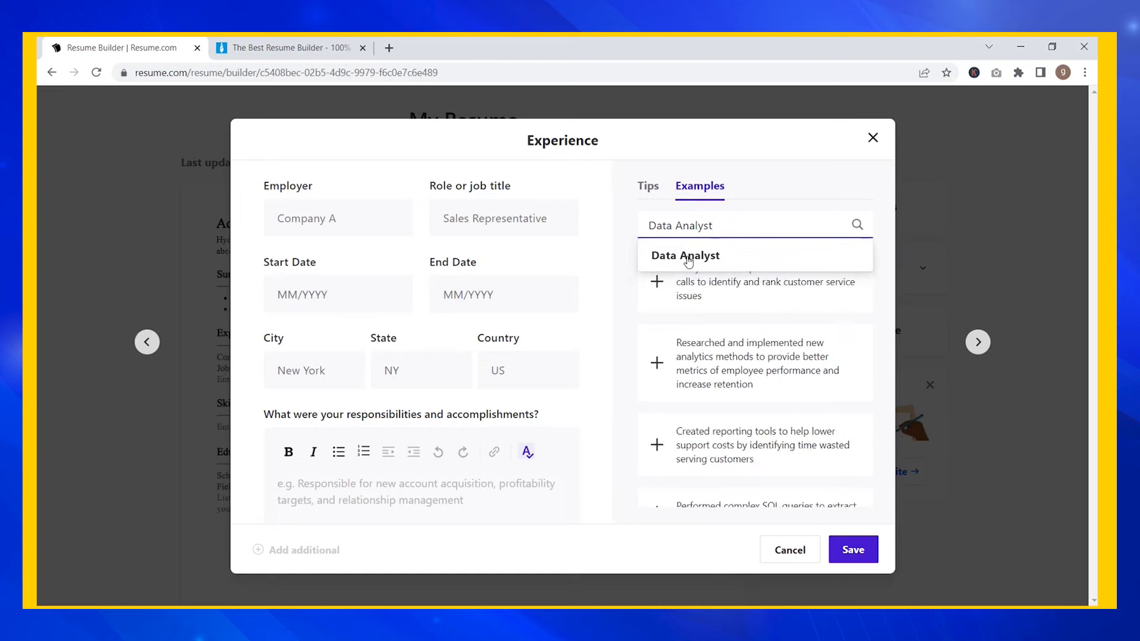
left_click(354, 223)
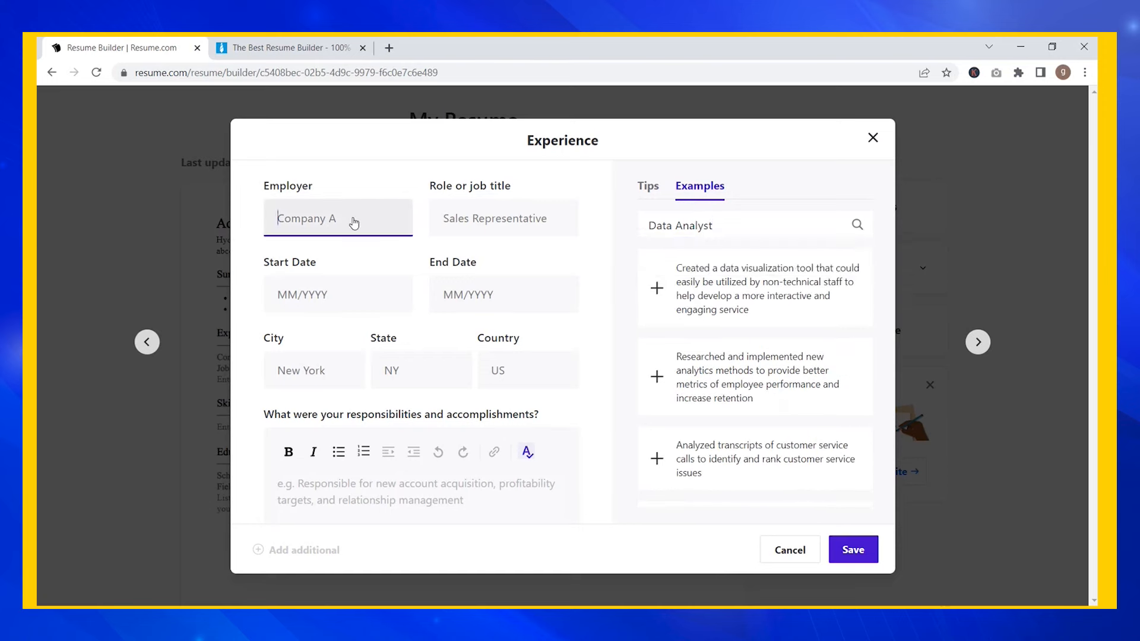
type("ABC")
key("Tab")
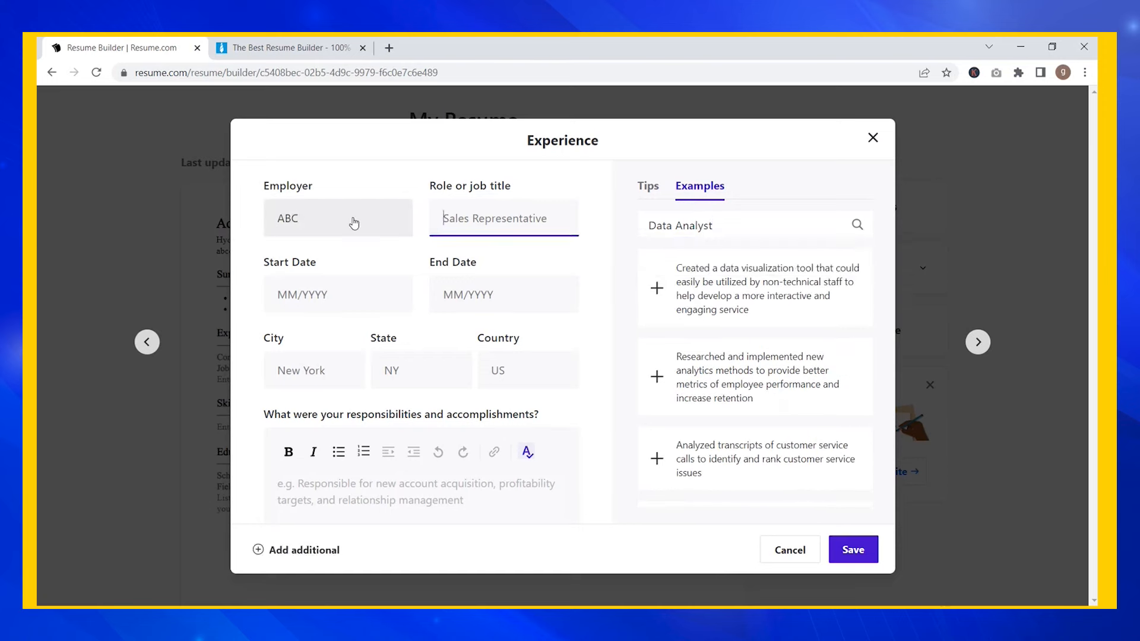
type("Data ANalyst")
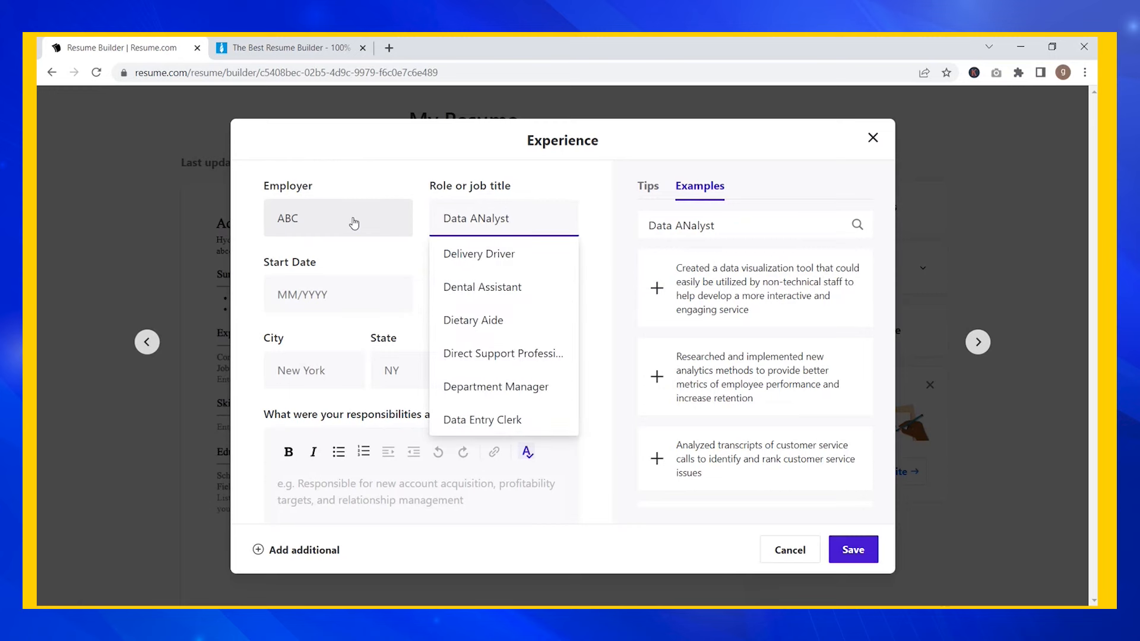
- Set the job dates from January 2020 to January 2023
left_click(320, 299)
left_click(292, 341)
left_click(292, 341)
left_click(293, 370)
left_click(479, 297)
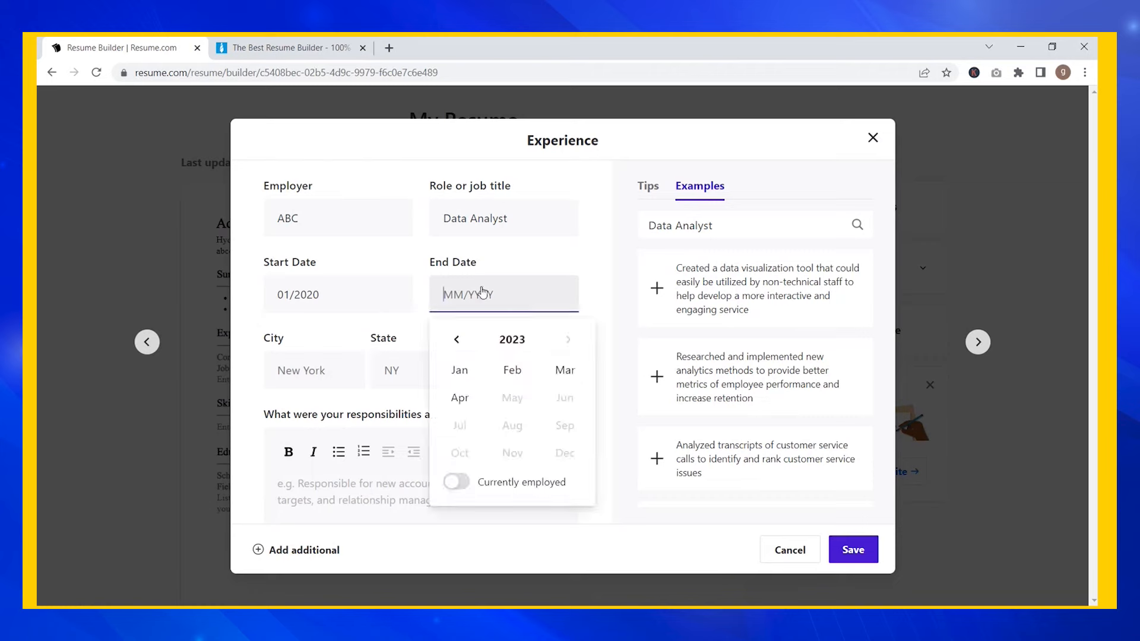
left_click(466, 371)
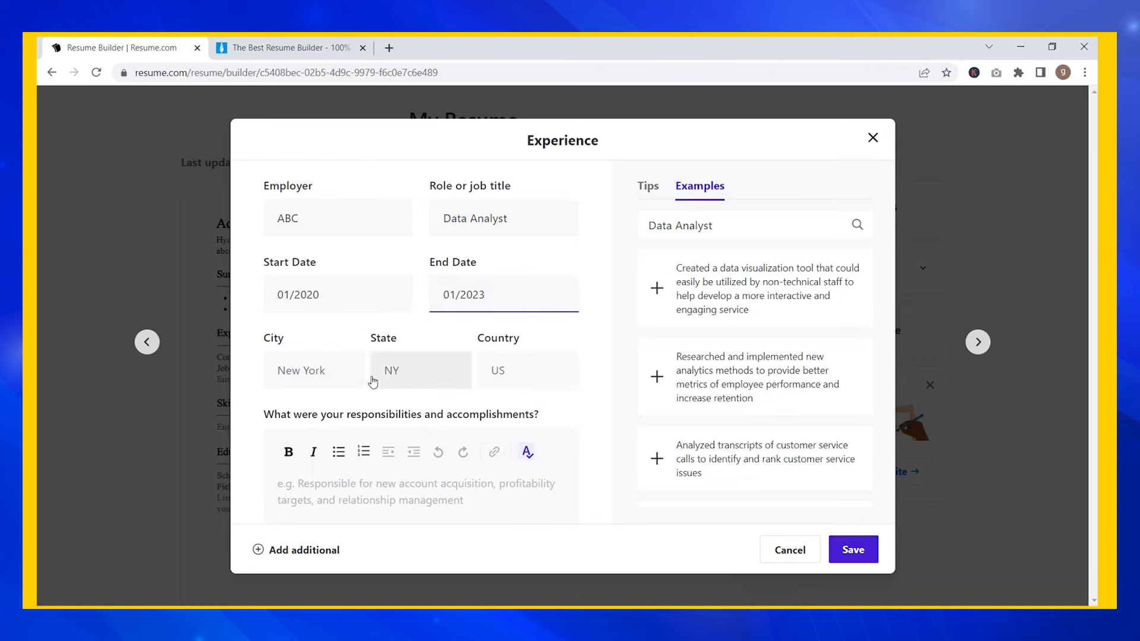
- Enter the job location as Bangalore, KS, IND
left_click(325, 384)
type("Bangalore")
key("Tab")
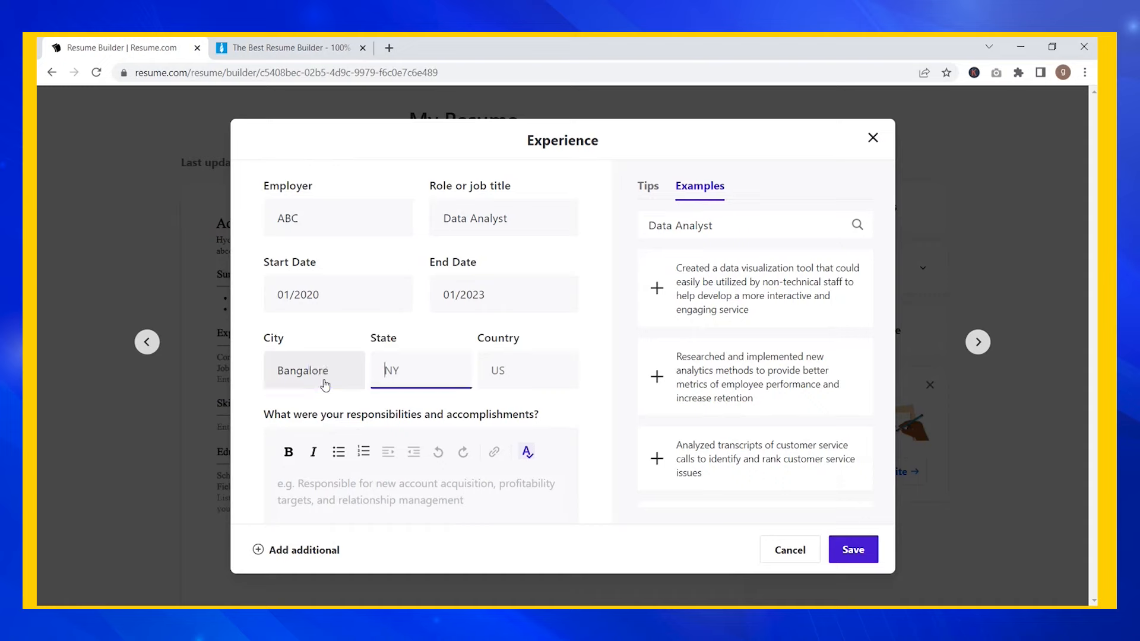
type("KS")
key("Tab")
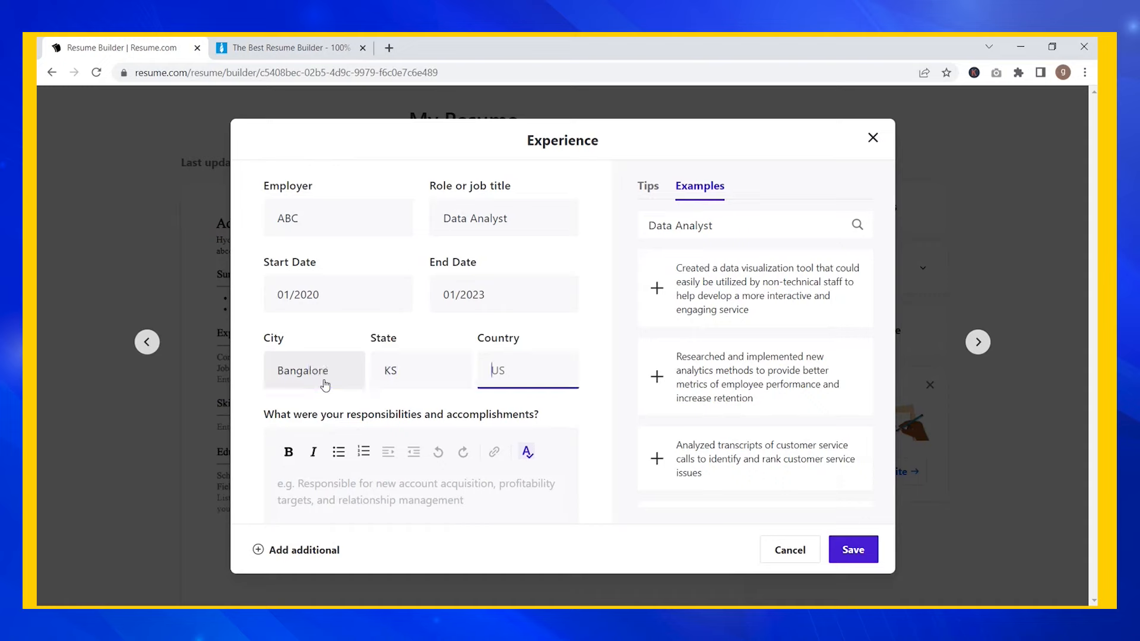
type("IND")
key("Tab")
scroll(554, 377, "down", 3)
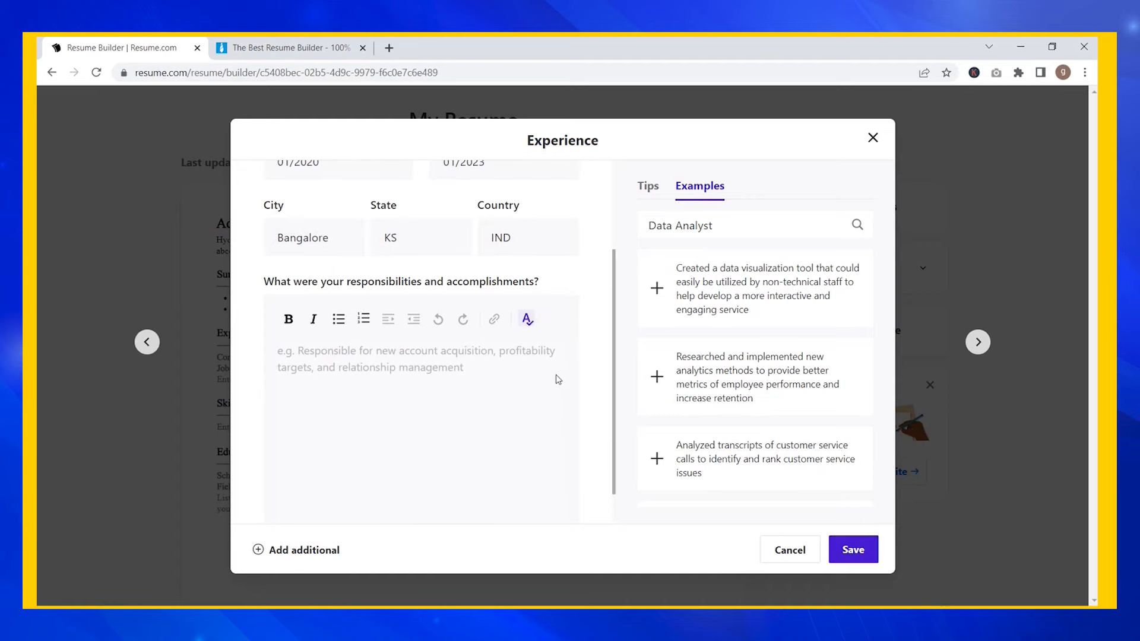
- Add the data visualization, analytics methods and customer-service transcript bullets, save, and cancel the blank form
left_click(657, 288)
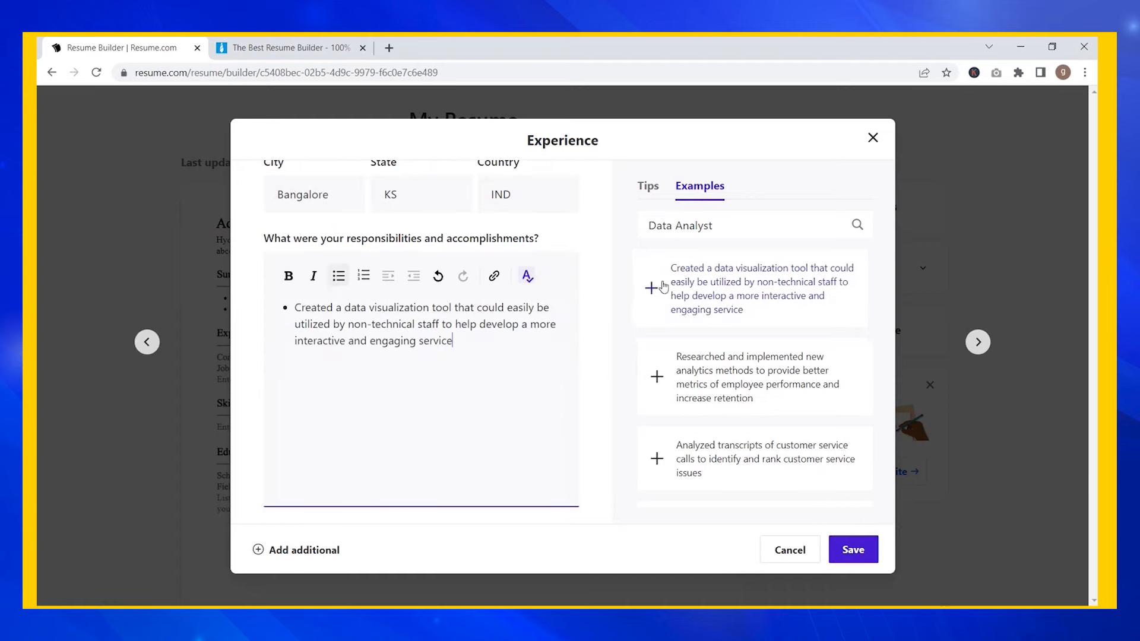
left_click(655, 374)
left_click(652, 462)
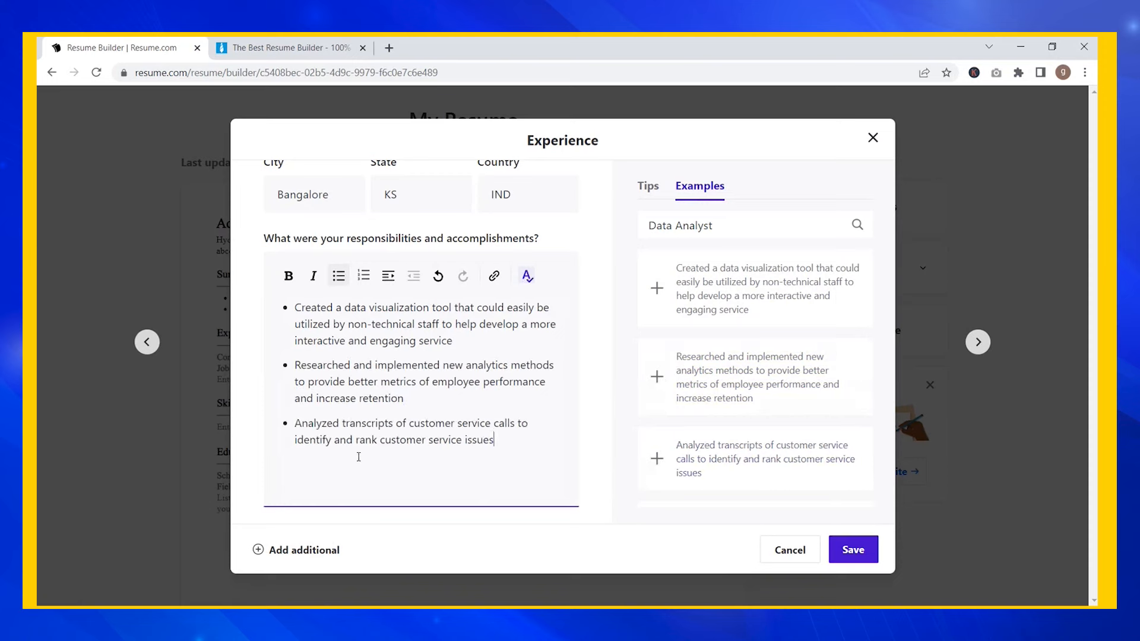
left_click(331, 551)
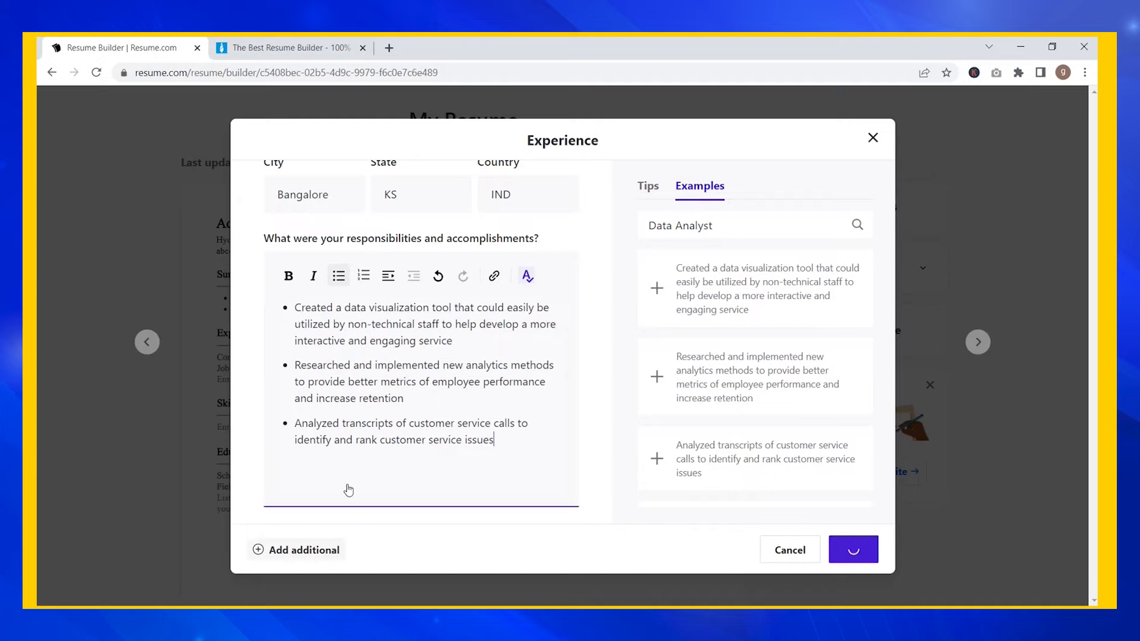
scroll(564, 368, "down", 2)
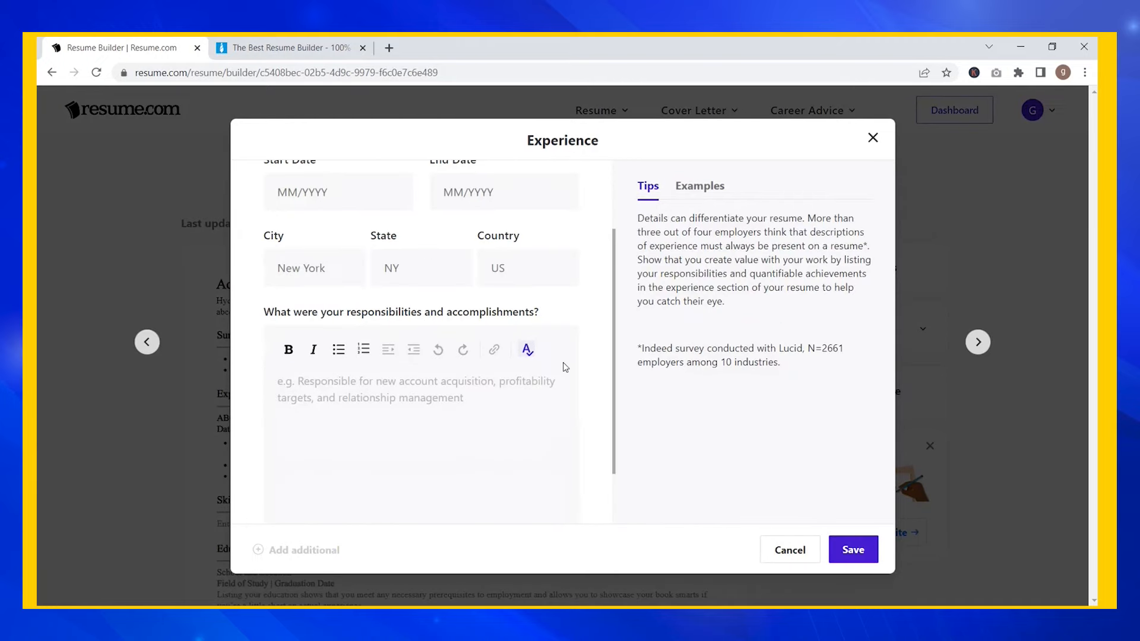
scroll(565, 366, "down", 1)
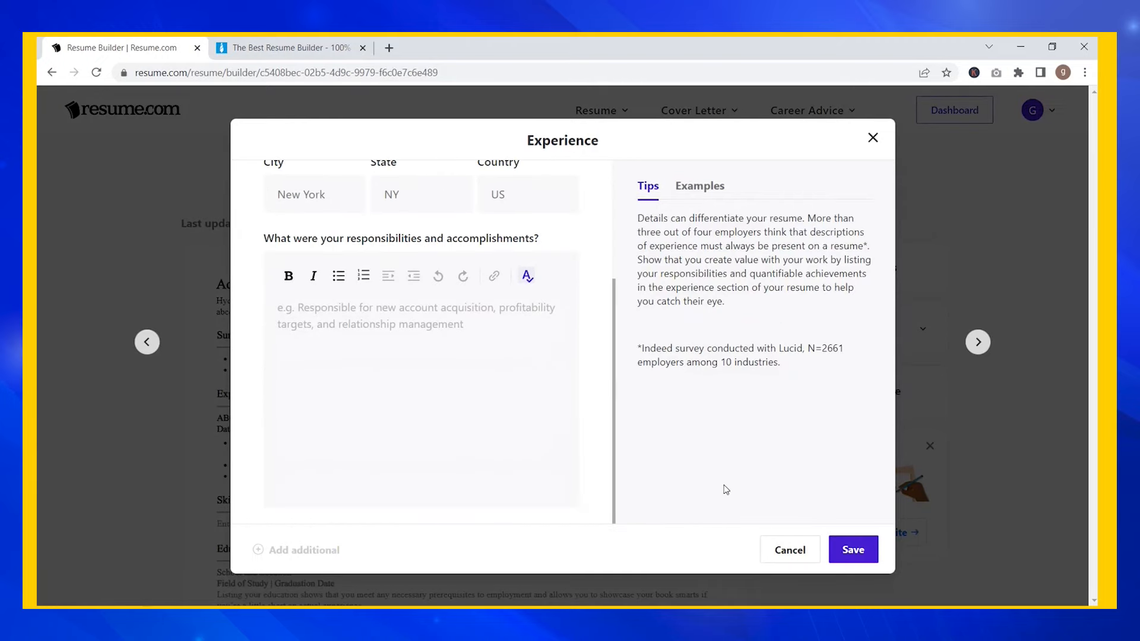
left_click(783, 547)
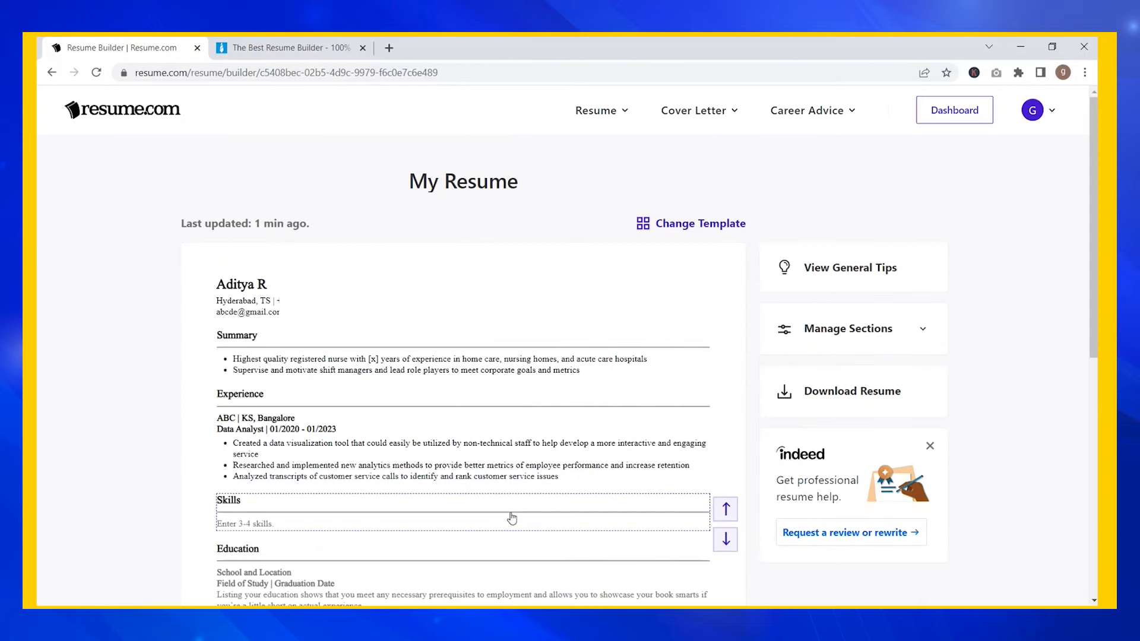
- Pull Data Scientist skill examples and add SQL and Machine learning to Skills
scroll(500, 470, "down", 2)
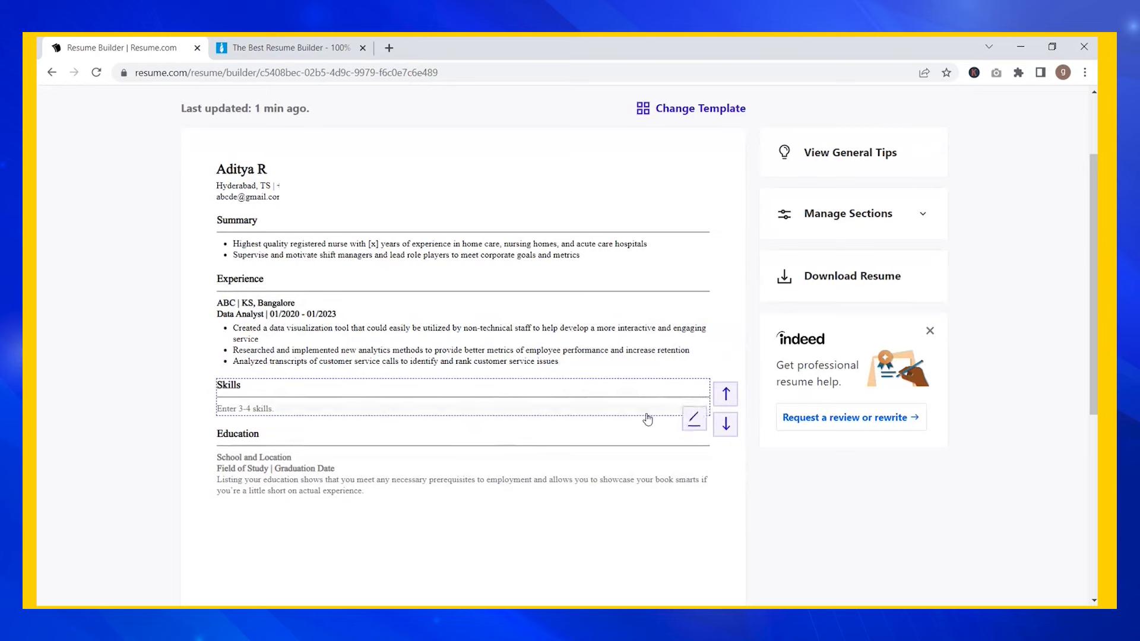
left_click(696, 419)
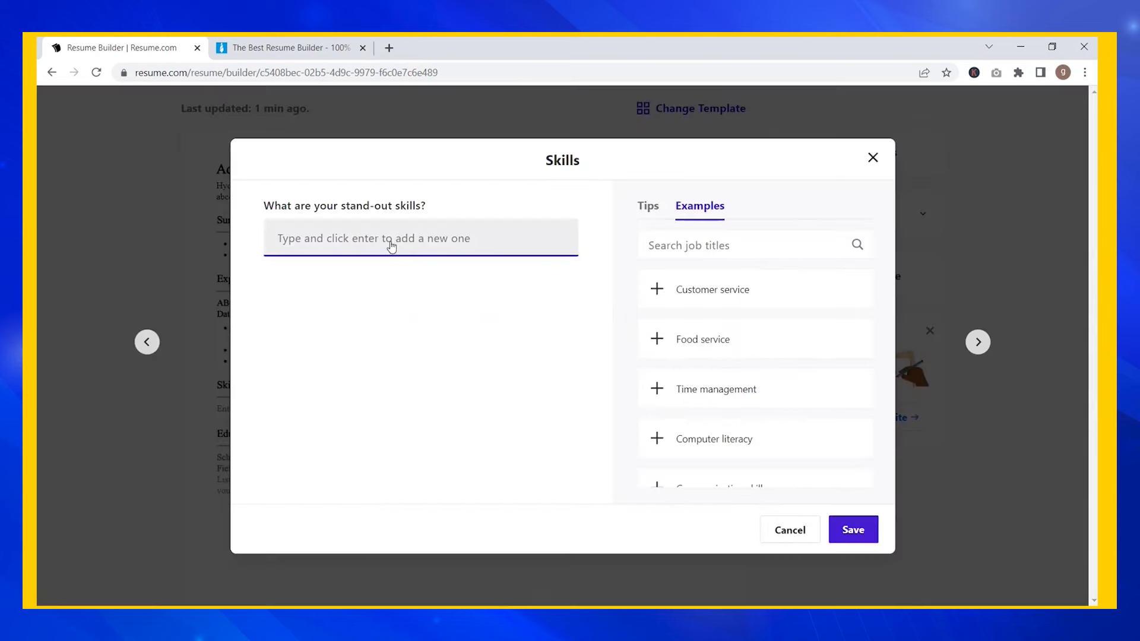
left_click(668, 248)
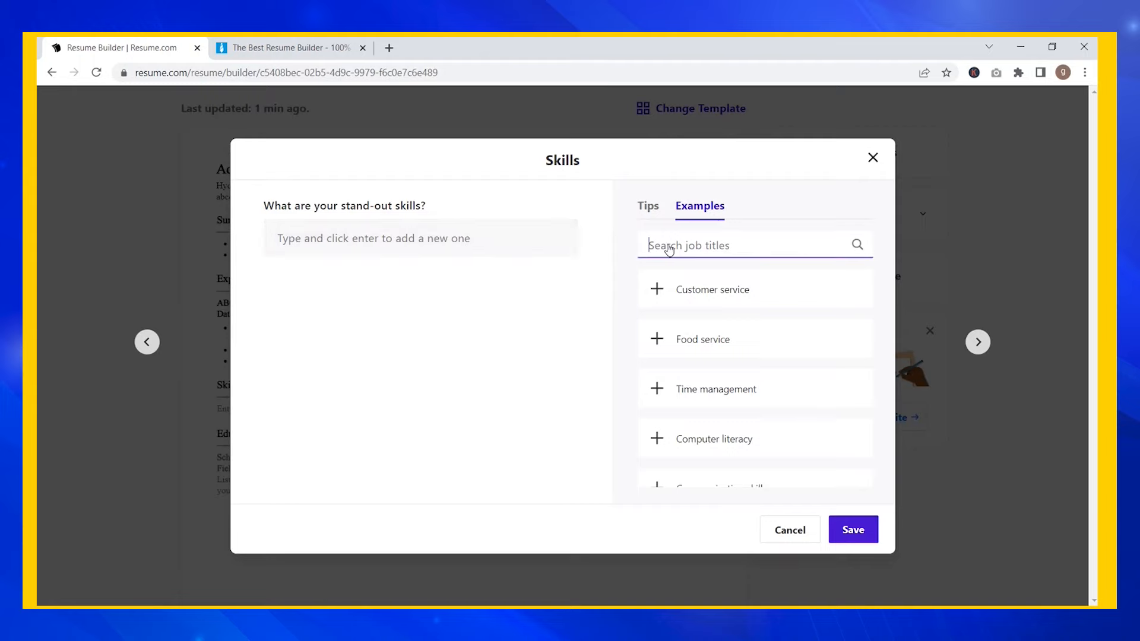
type("Data Scien")
left_click(705, 283)
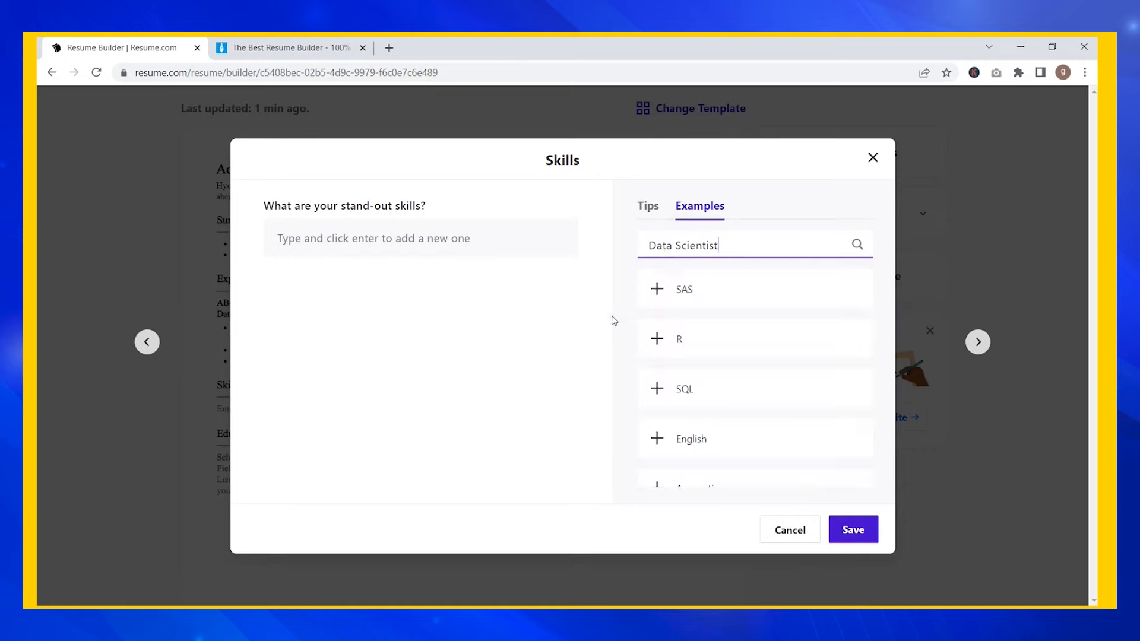
left_click(657, 388)
scroll(659, 434, "down", 2)
scroll(662, 433, "down", 3)
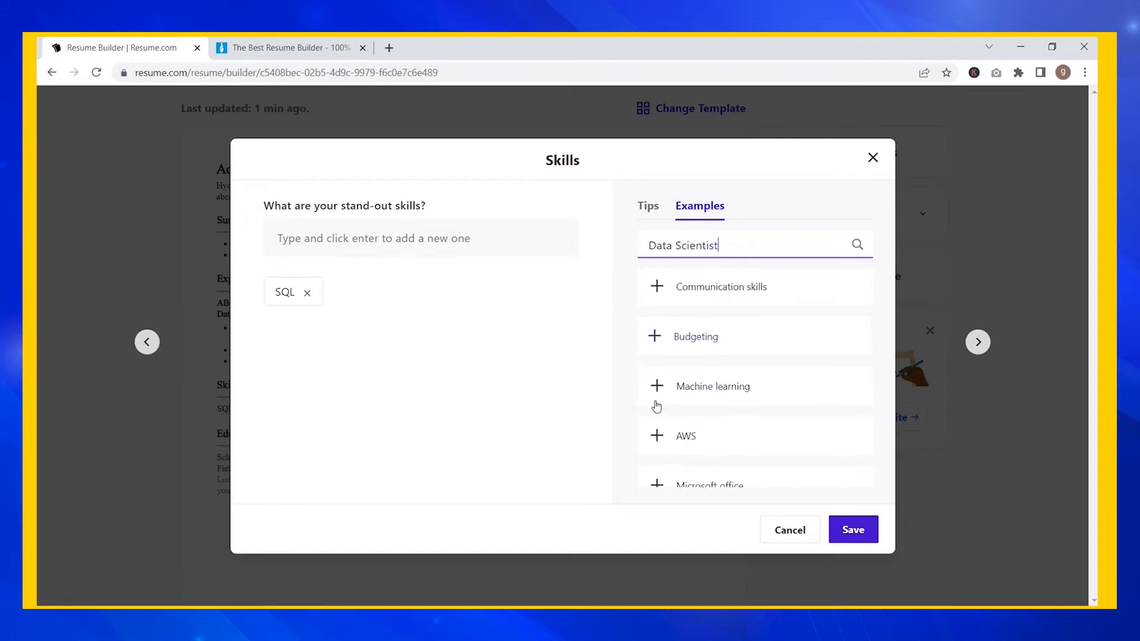
left_click(653, 388)
- Add AI, Spark and a custom Power BI skill, then save the Skills section
scroll(735, 422, "down", 3)
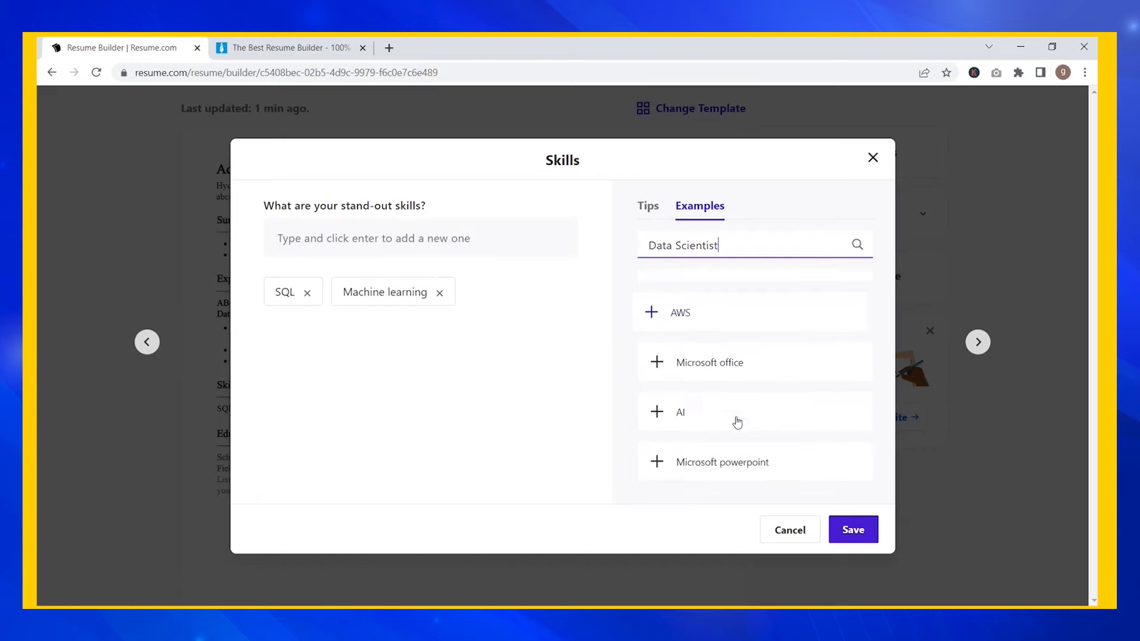
left_click(651, 380)
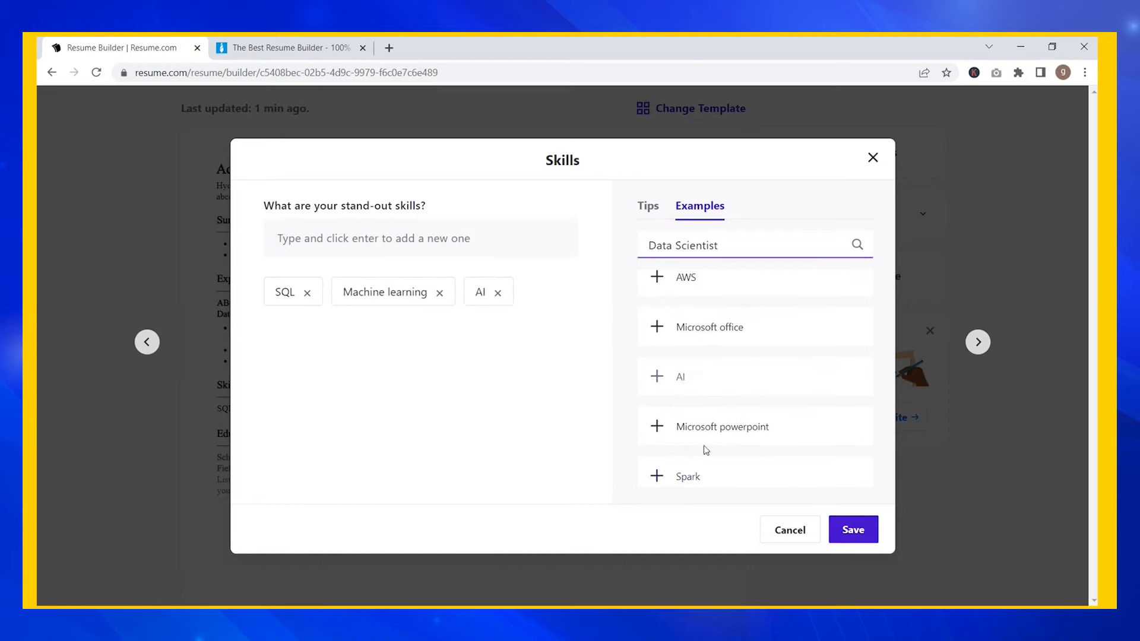
left_click(653, 478)
left_click(350, 244)
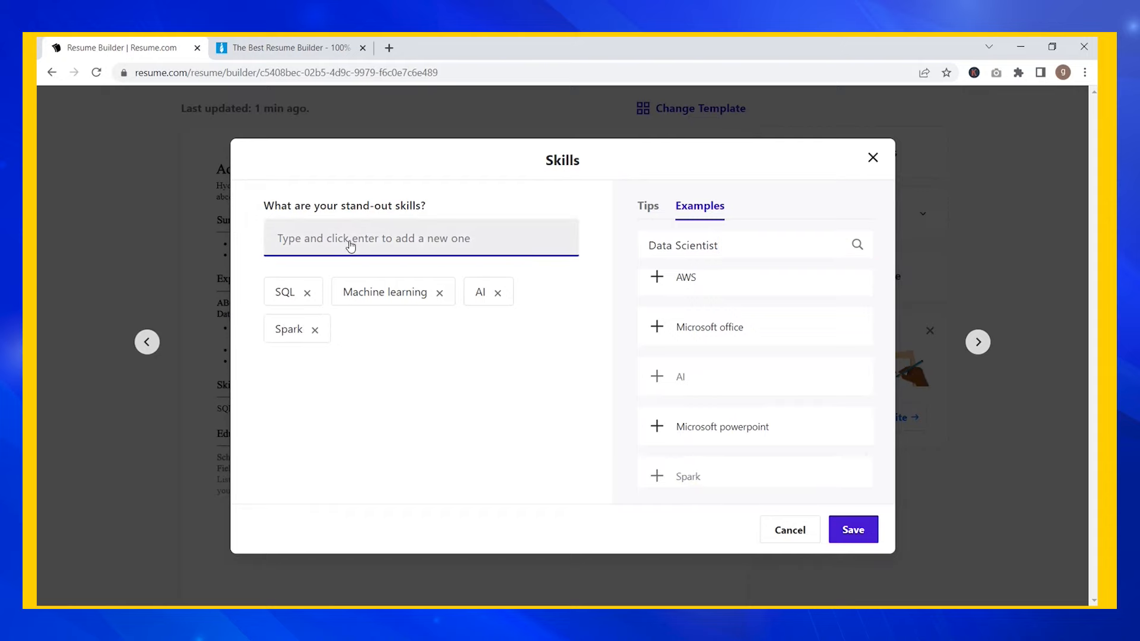
type("Power Bi")
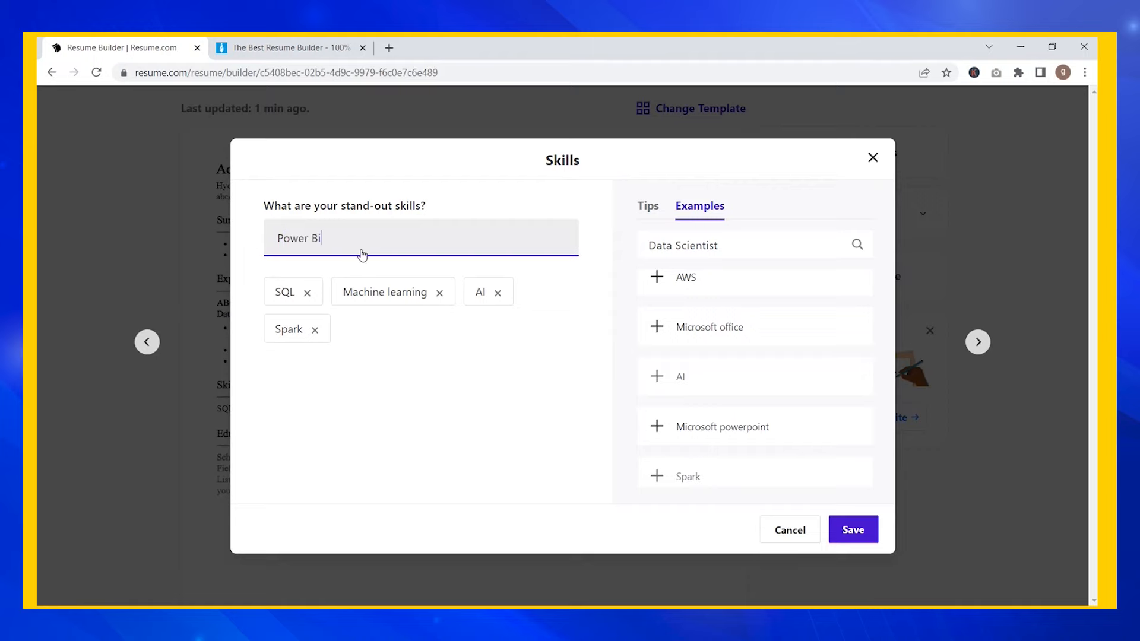
left_click(314, 273)
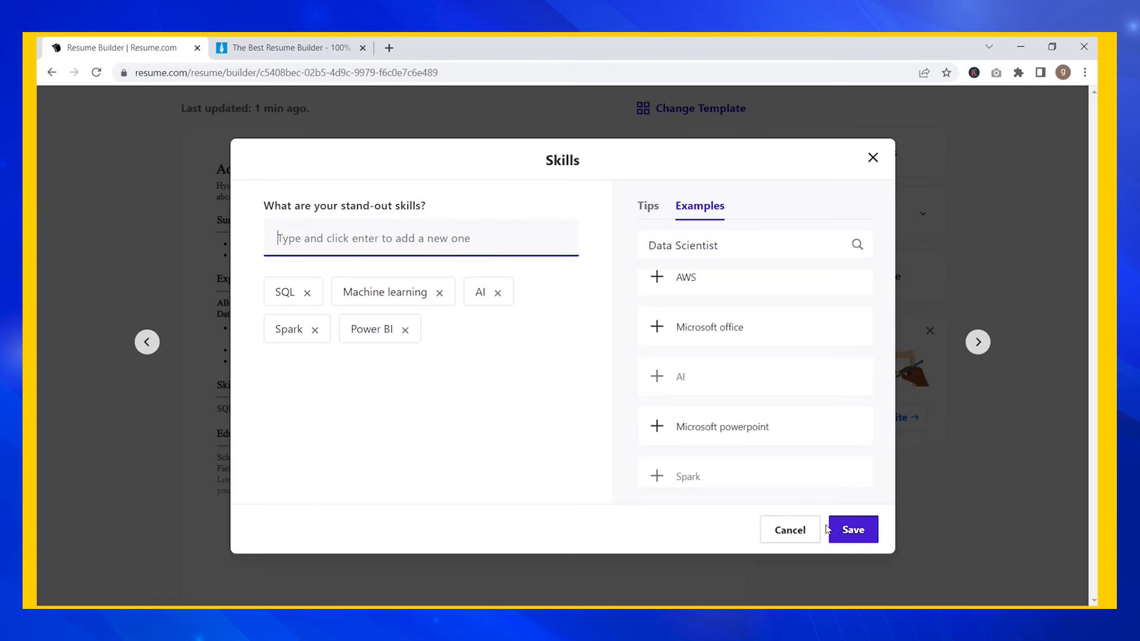
left_click(847, 531)
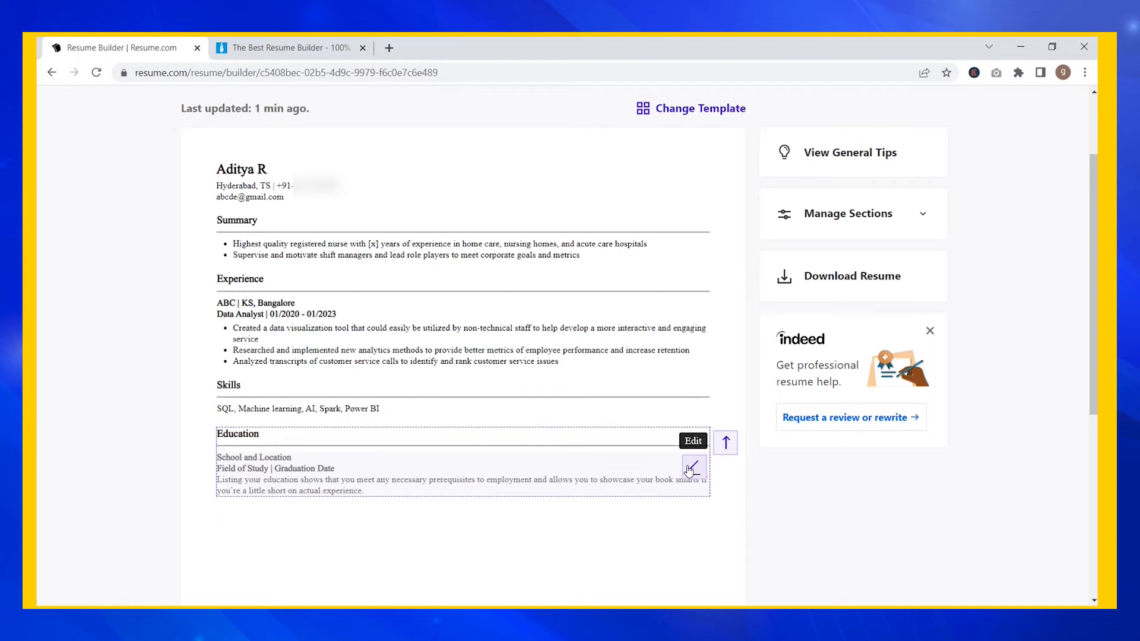
left_click(725, 442)
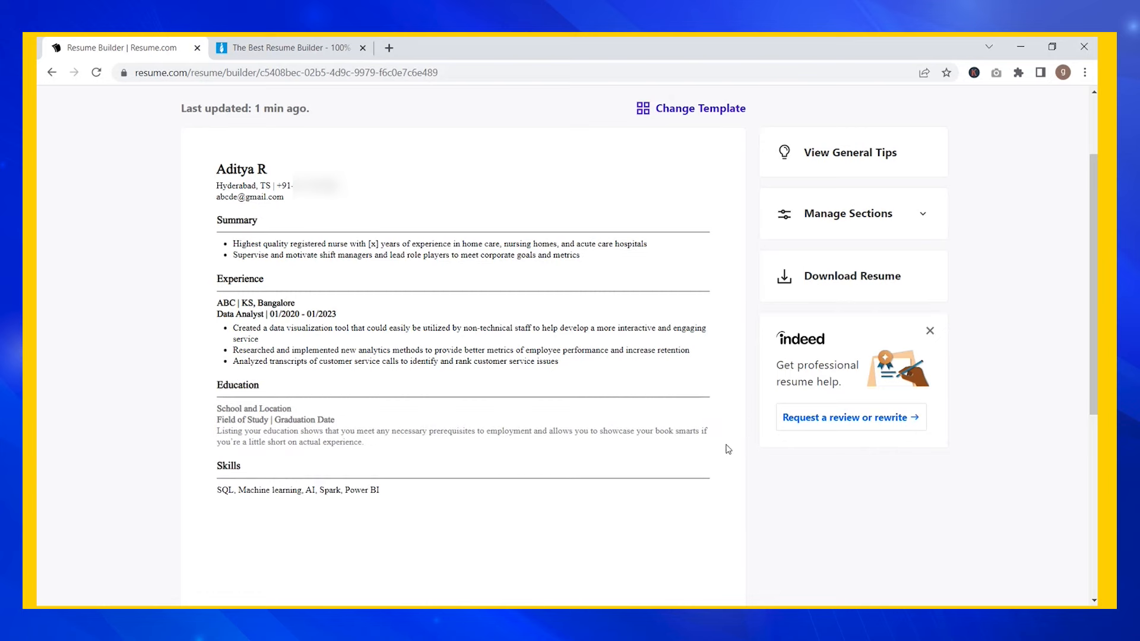
mouse_move(726, 425)
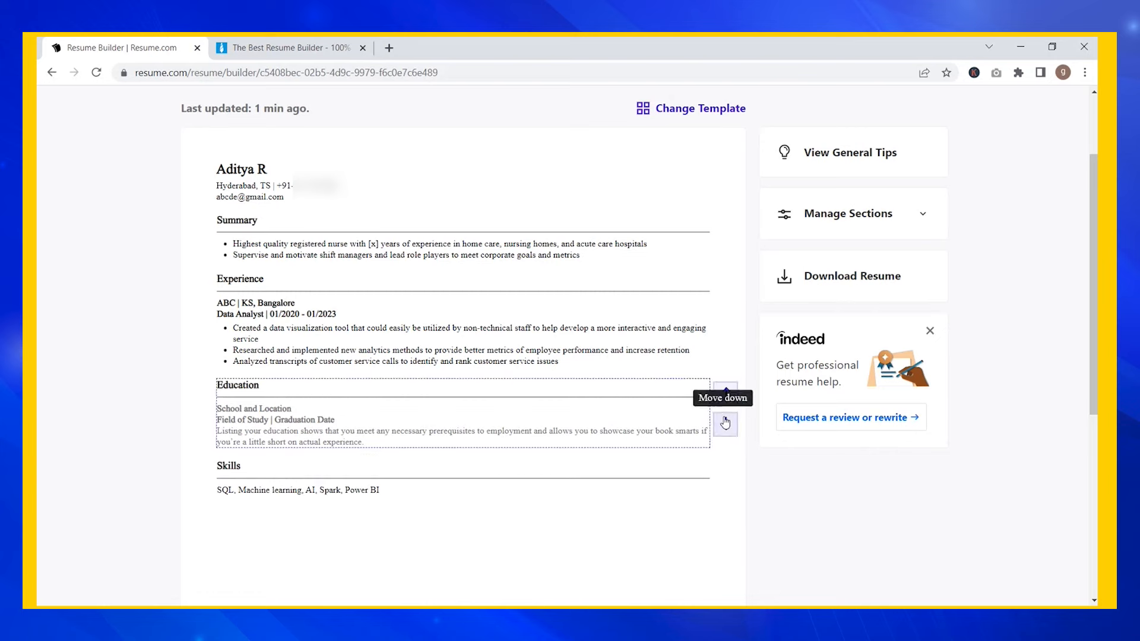
left_click(725, 425)
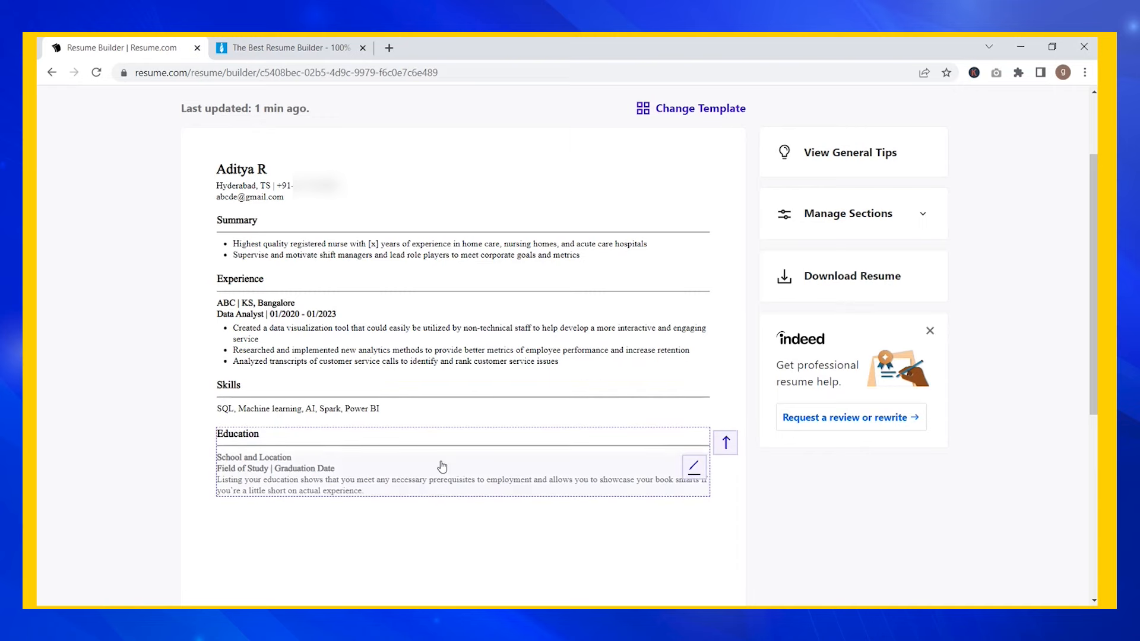
scroll(460, 494, "down", 6)
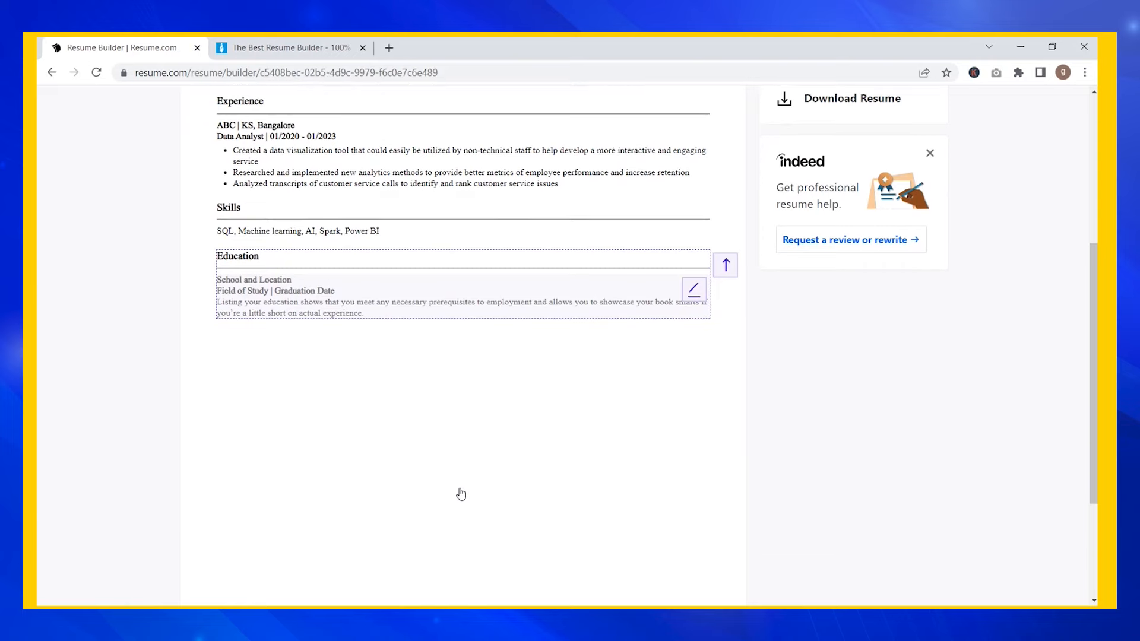
scroll(461, 493, "up", 7)
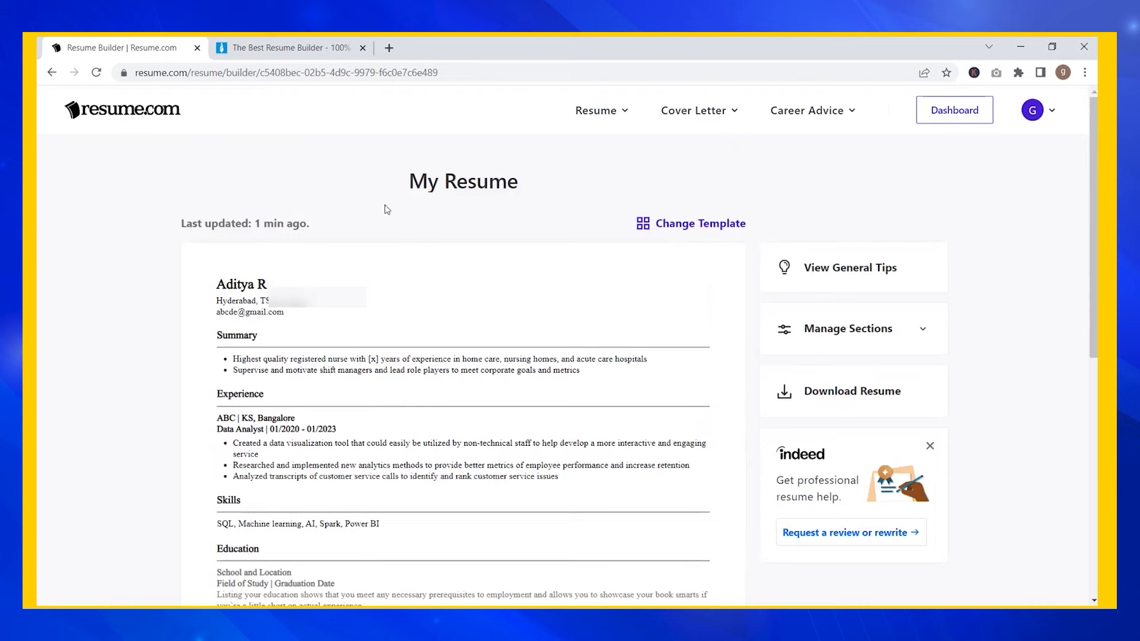
- Expand Manage Sections to show the section toggles, then bring up the Download Resume choices
left_click(860, 336)
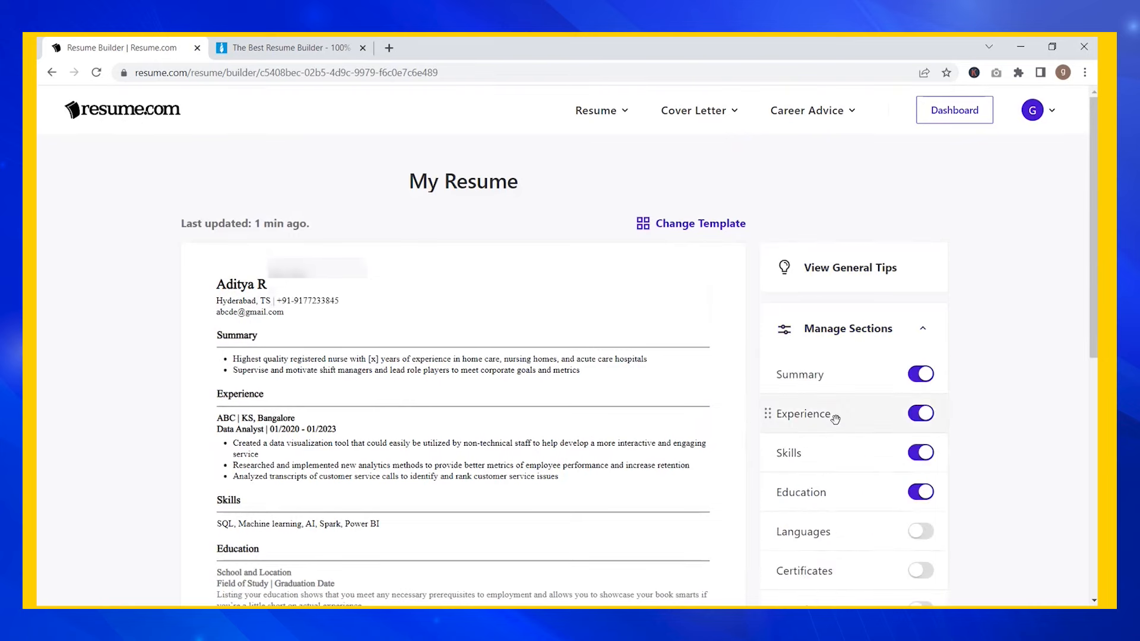
scroll(835, 420, "down", 2)
scroll(835, 420, "down", 1)
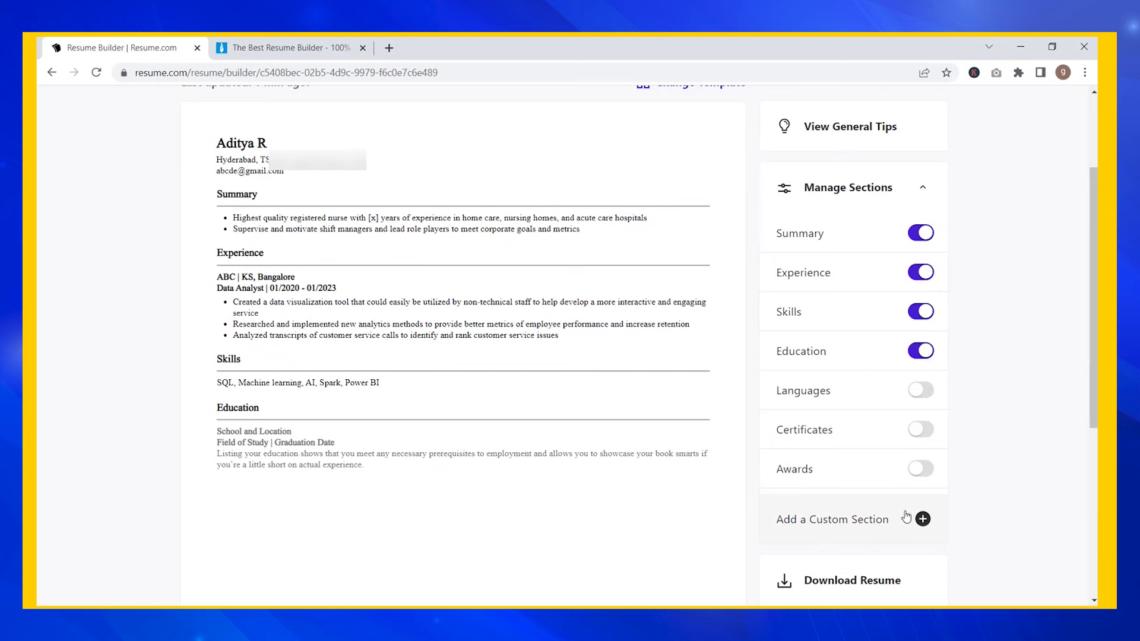
scroll(853, 508, "down", 1)
scroll(853, 508, "down", 3)
scroll(853, 508, "up", 5)
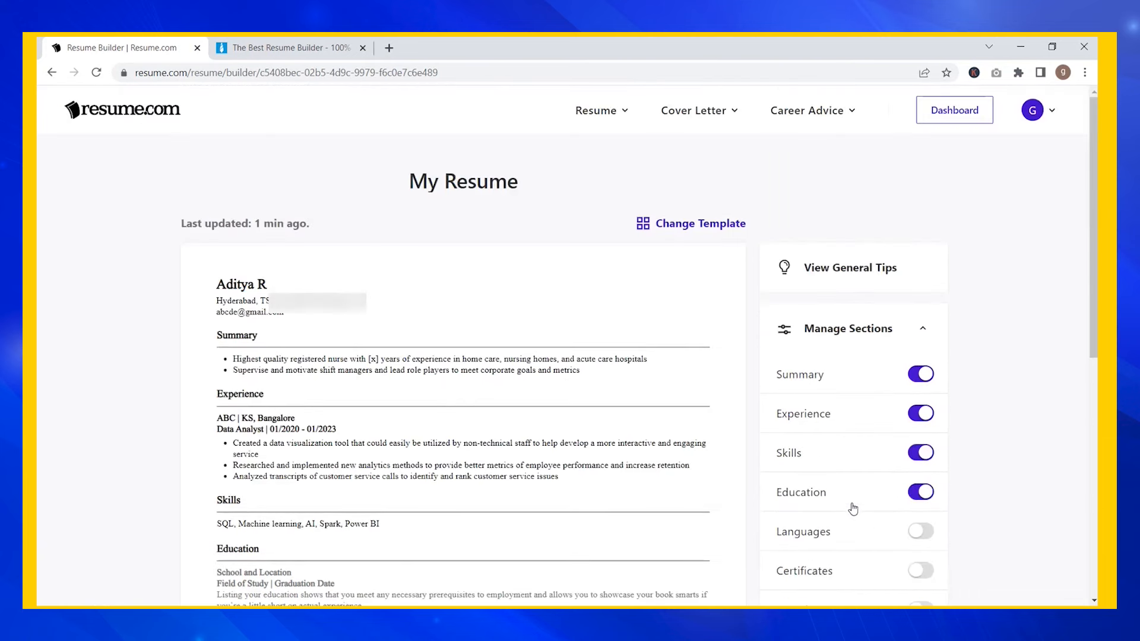
scroll(852, 507, "down", 3)
scroll(852, 503, "down", 2)
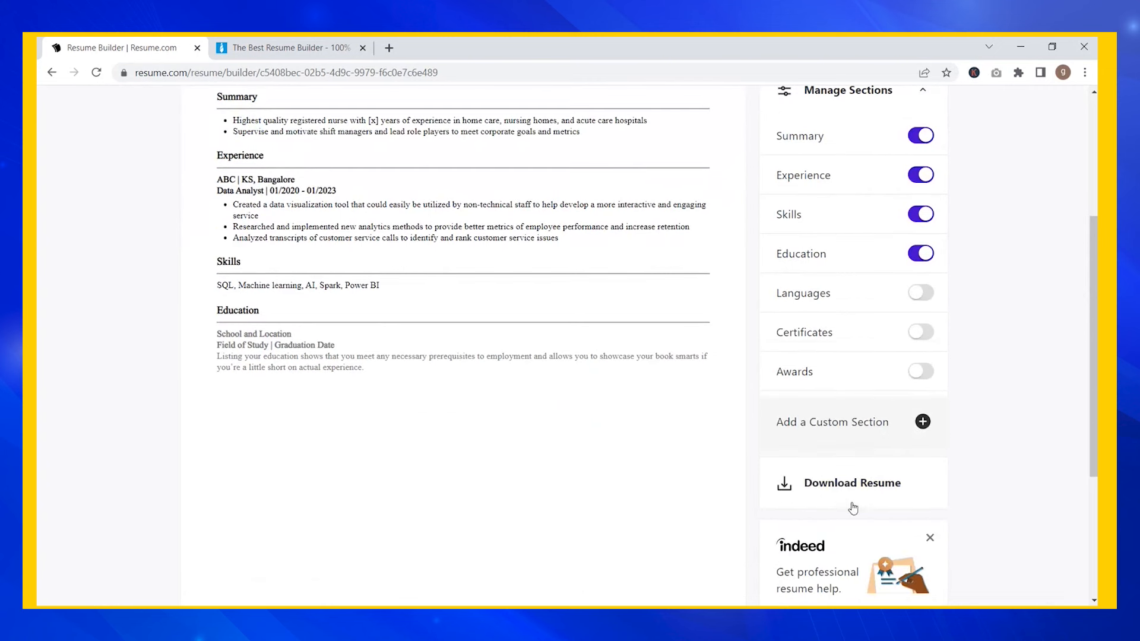
left_click(840, 492)
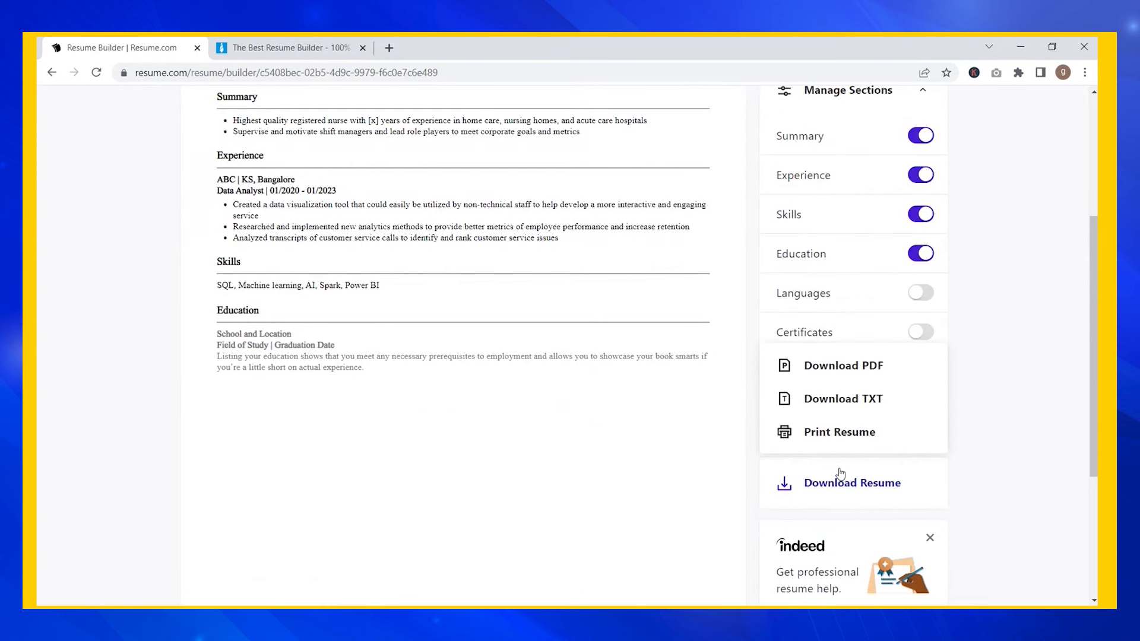
- Download the resume as My Resume.pdf, review the PDF, then close its tab
left_click(831, 379)
scroll(445, 426, "down", 3)
scroll(446, 426, "up", 3)
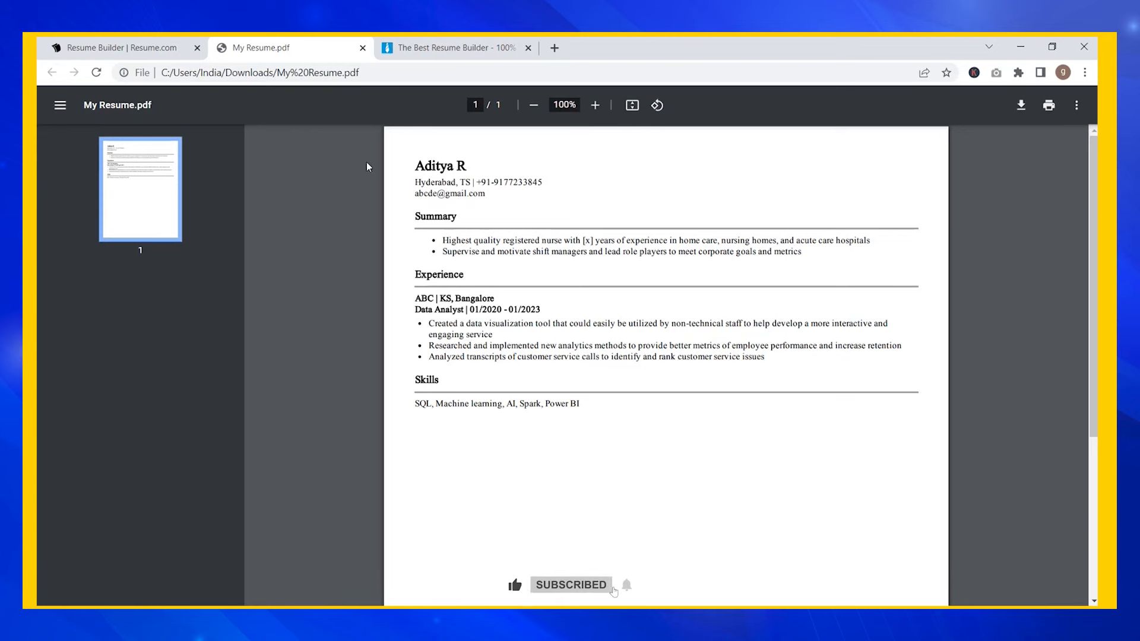
left_click(363, 49)
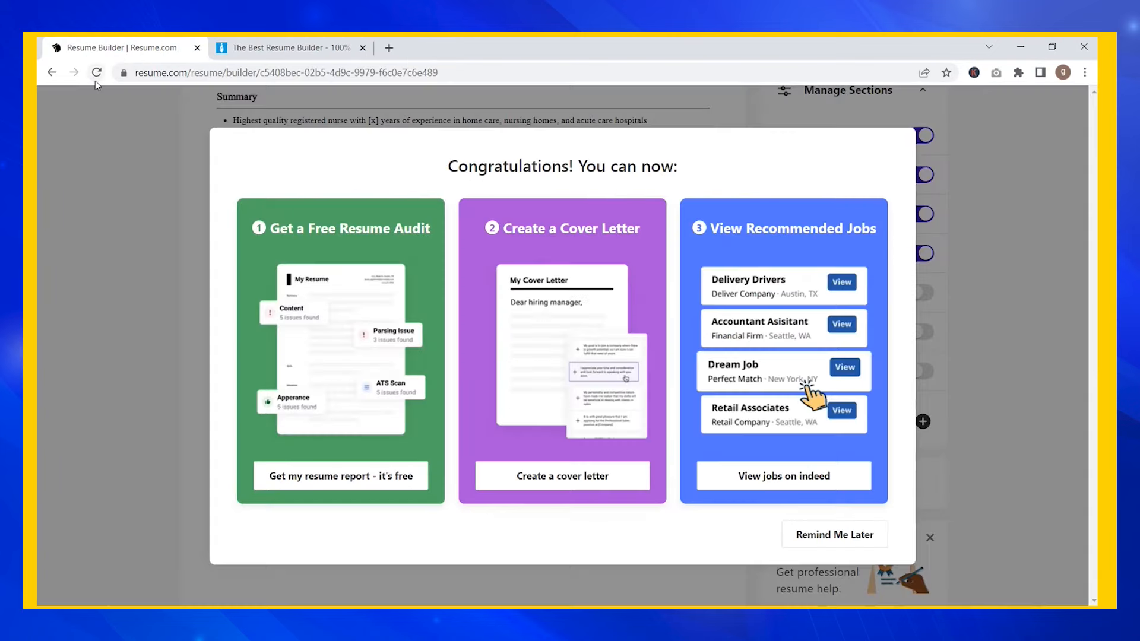
- Dismiss the congratulations message, browse the Resume, Cover Letter and Career Advice menus, and return to the resume.com homepage
left_click(834, 534)
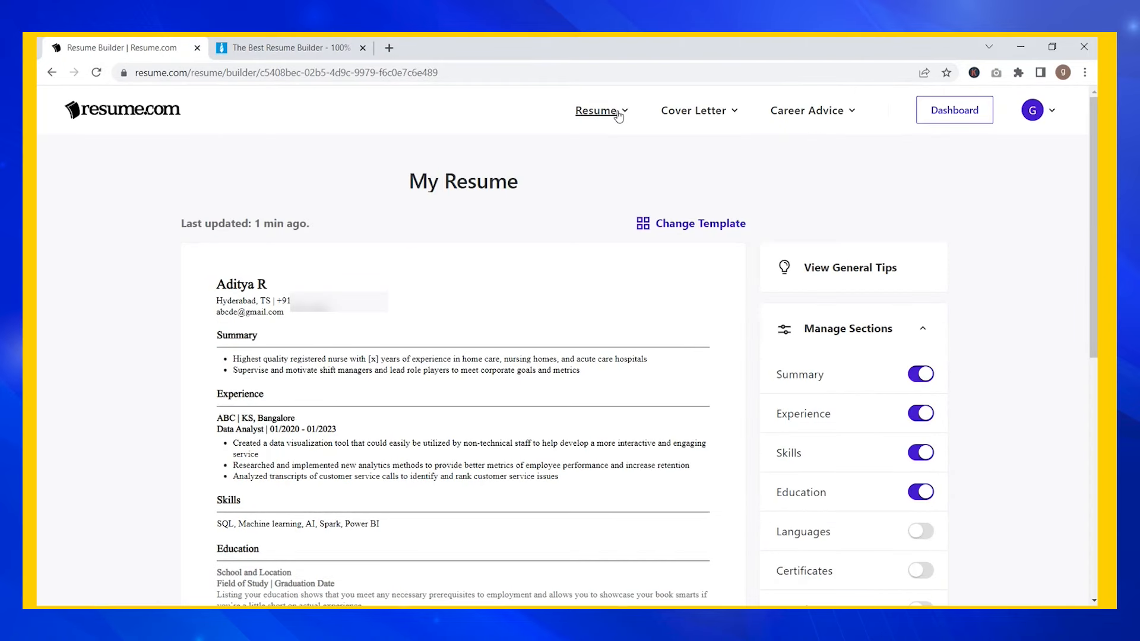
left_click(618, 117)
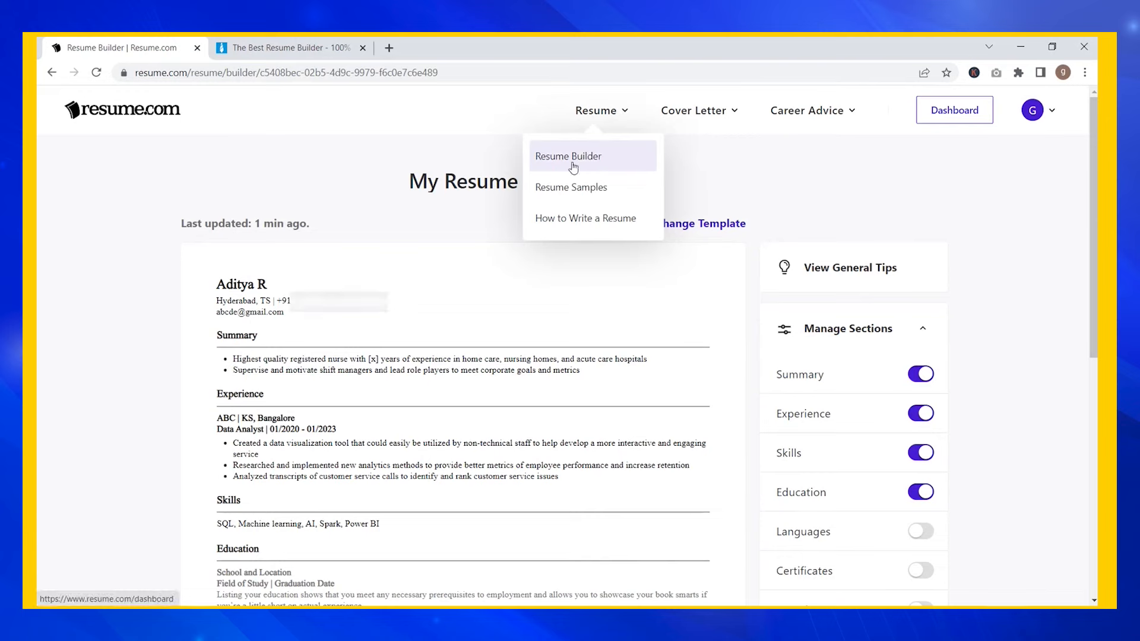
left_click(722, 116)
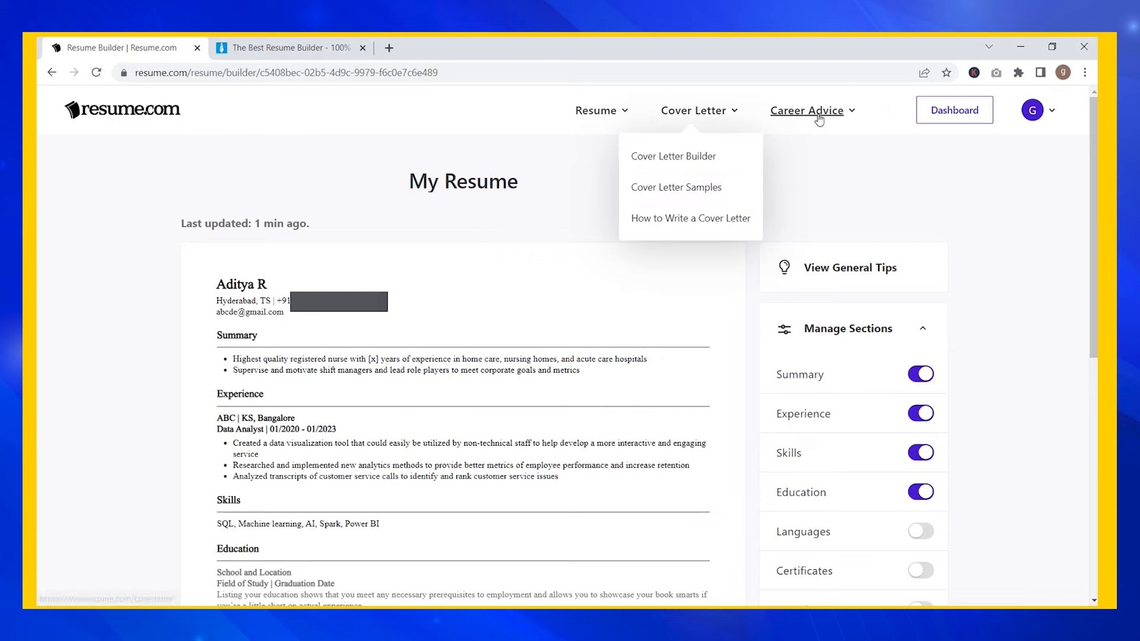
mouse_move(819, 119)
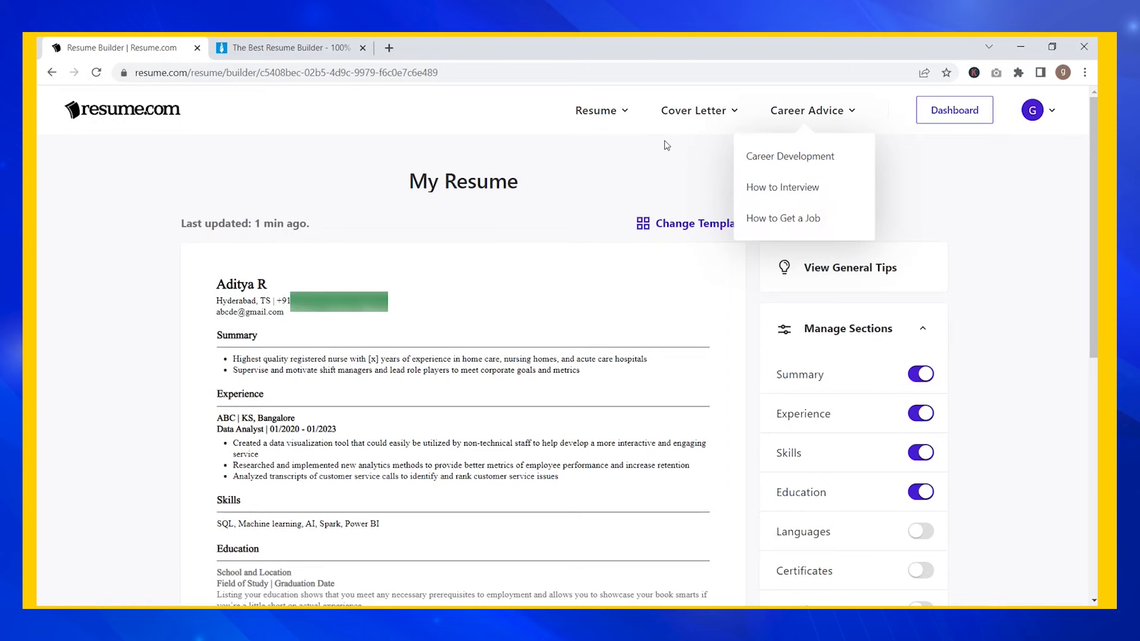
left_click(123, 111)
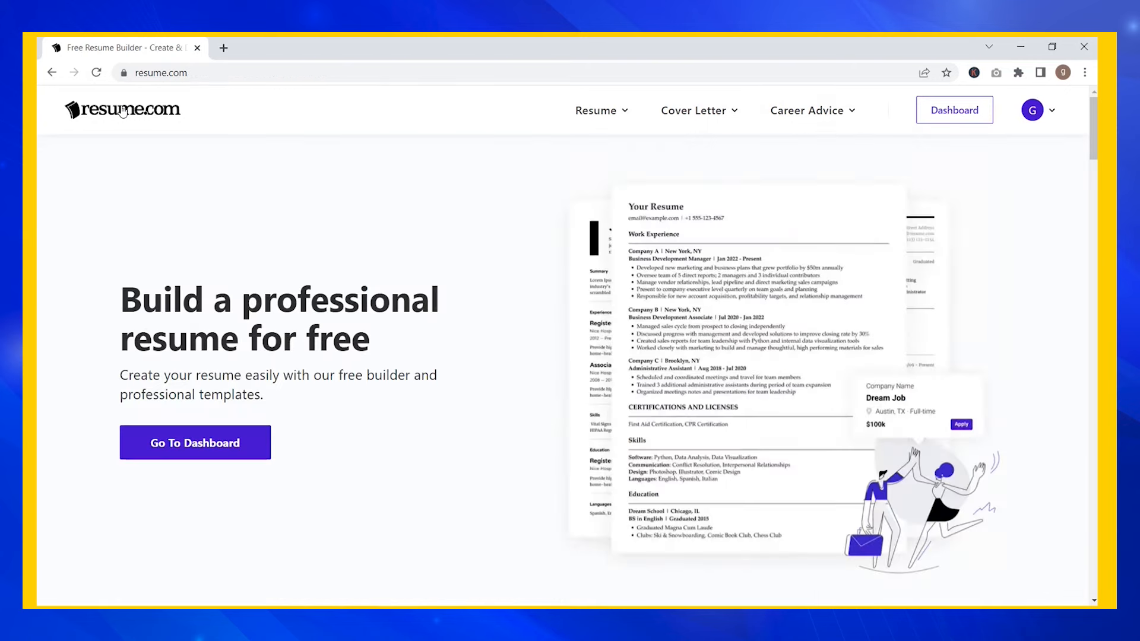